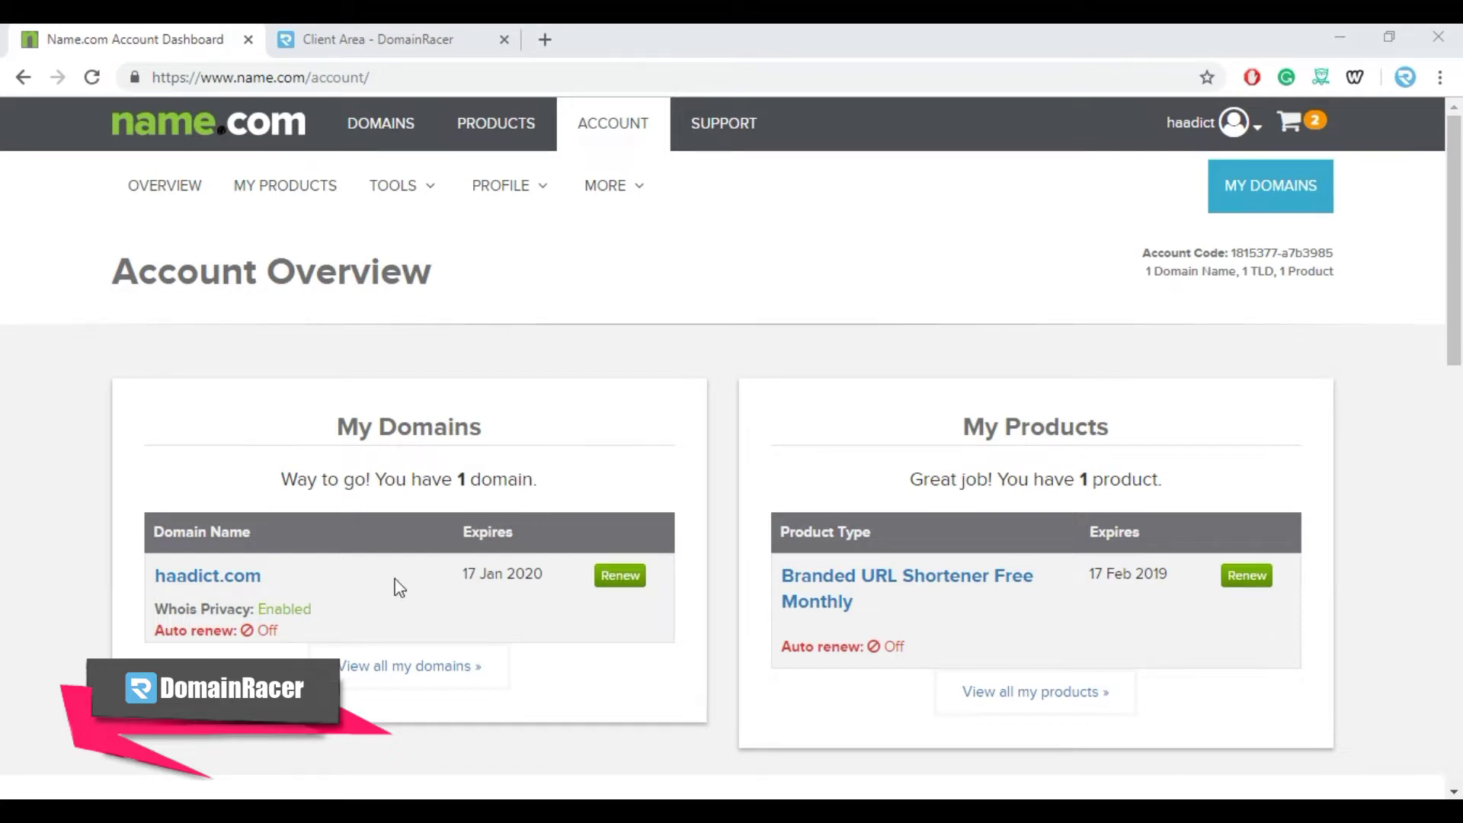
Open NS Registration for haadict.com in Name.com and enter the hostname ns1.
{"action": "left_click", "coordinate": [204, 584]}
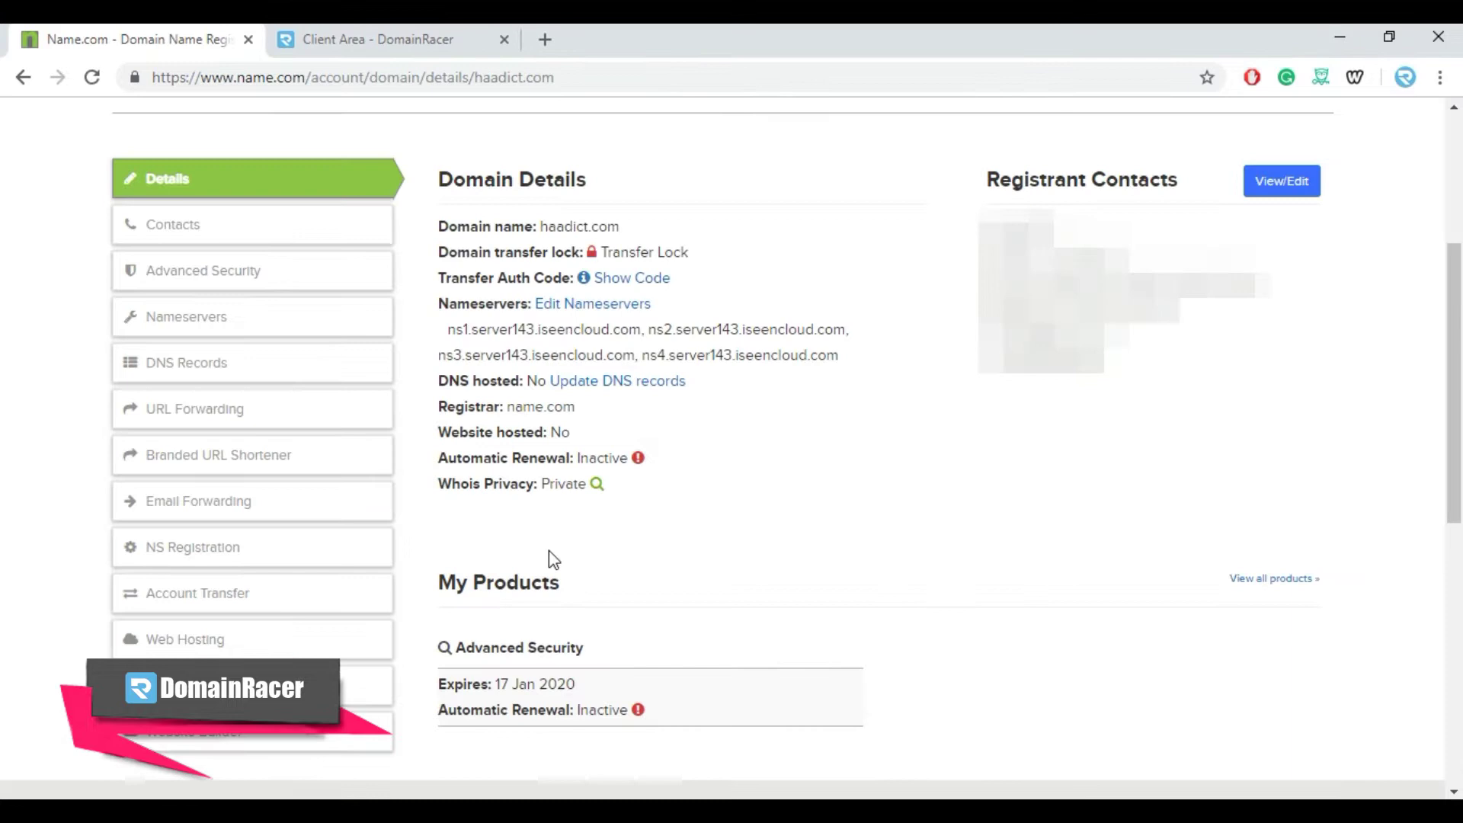
{"action": "left_click", "coordinate": [241, 547]}
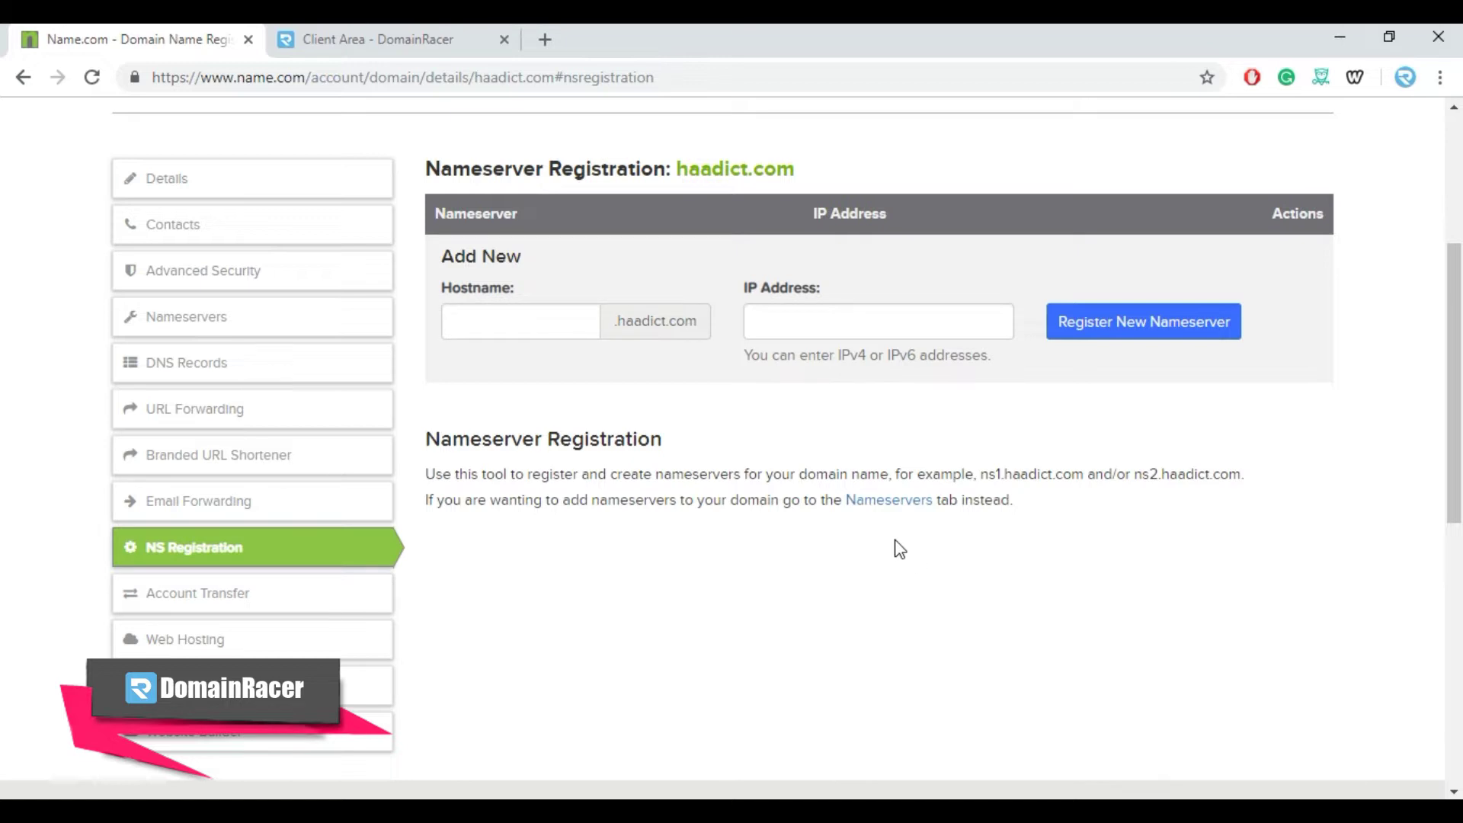
{"action": "left_click", "coordinate": [539, 319]}
{"action": "type", "text": "n"}
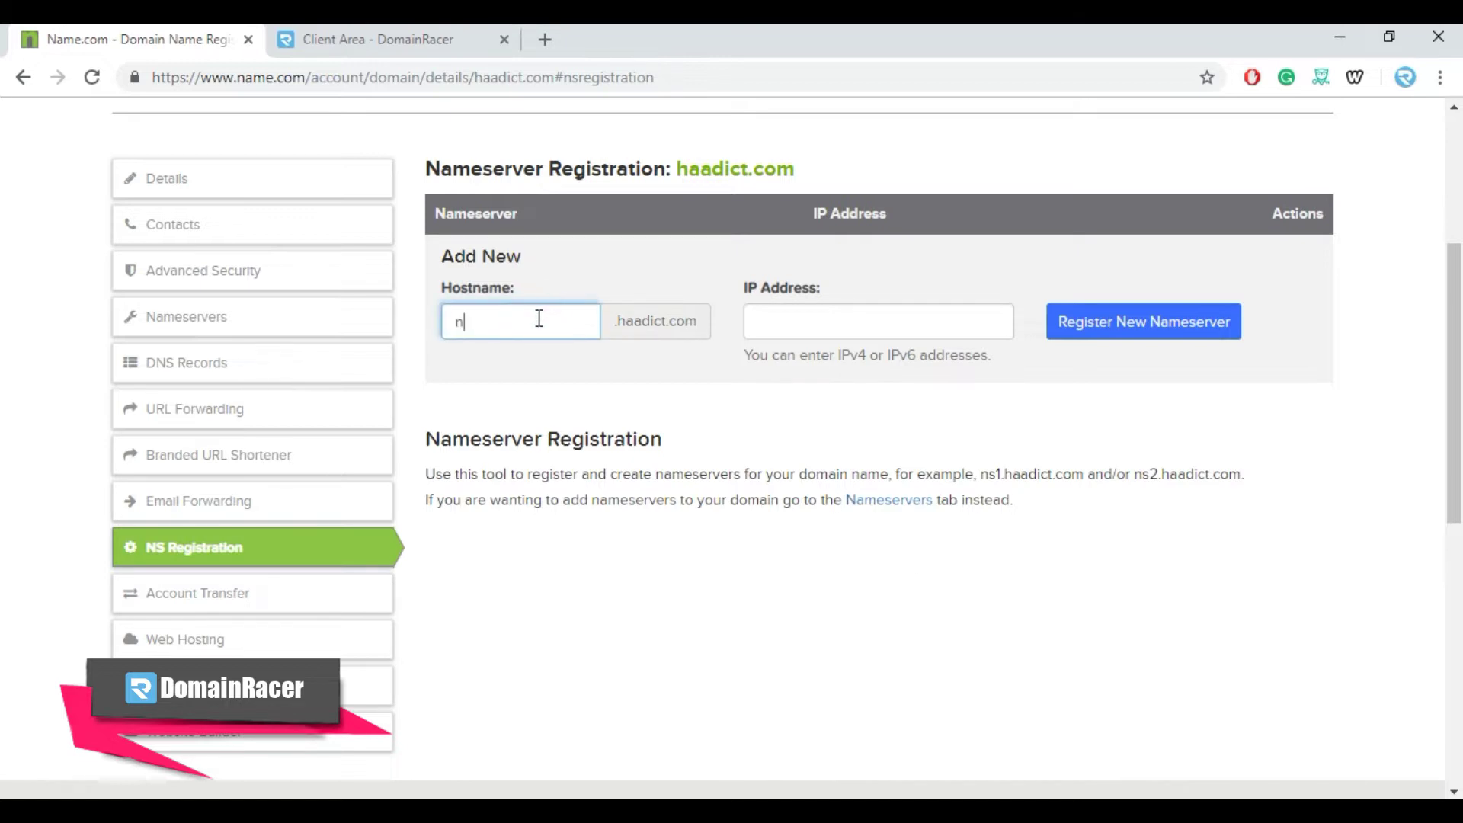
{"action": "type", "text": "s1"}
Select the server IP 54.39.143.39 in the DomainRacer DR-500 service's cPanel/WHM credentials.
{"action": "left_click", "coordinate": [324, 34]}
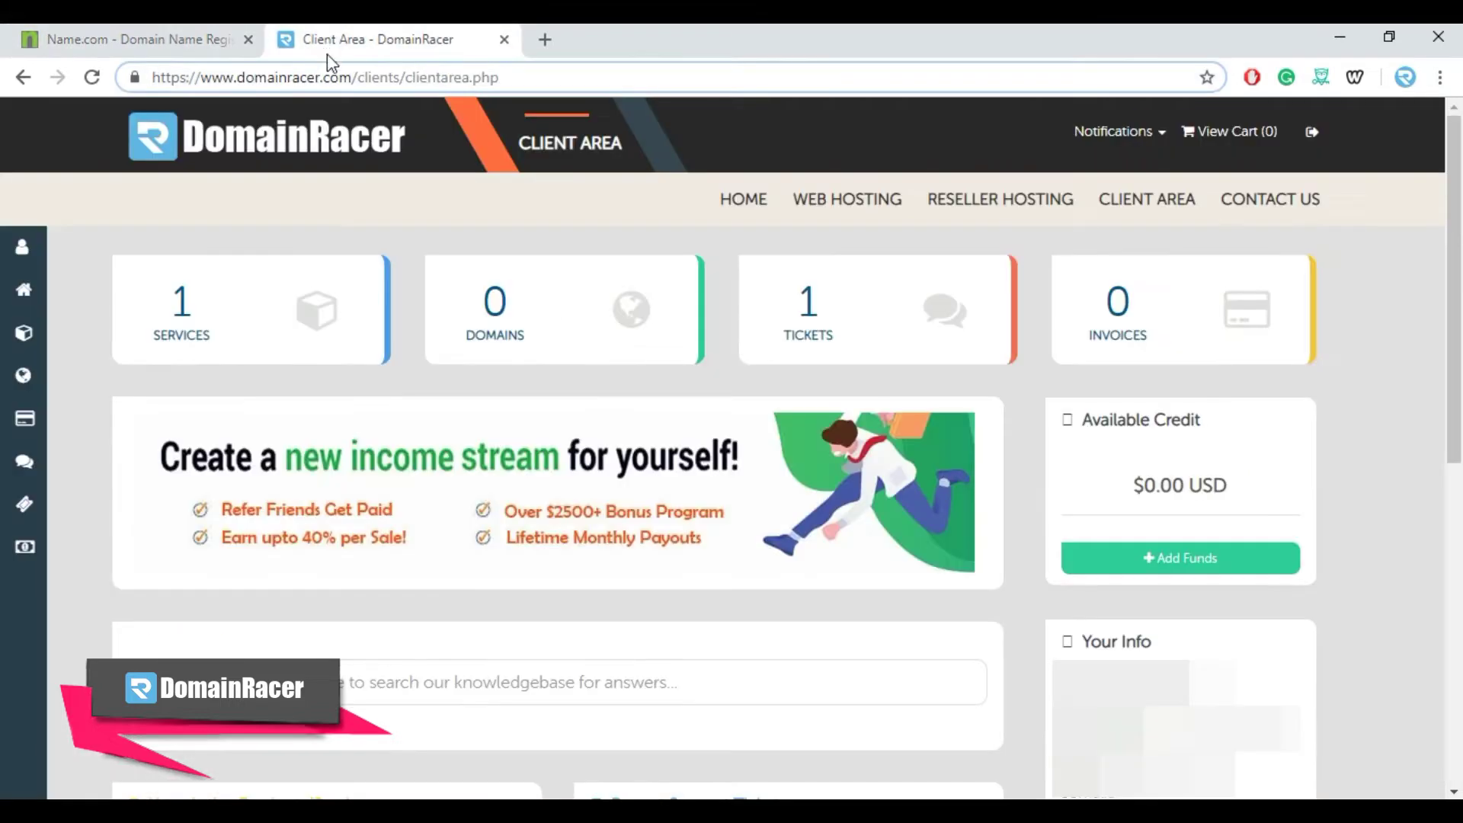
{"action": "left_click", "coordinate": [212, 349]}
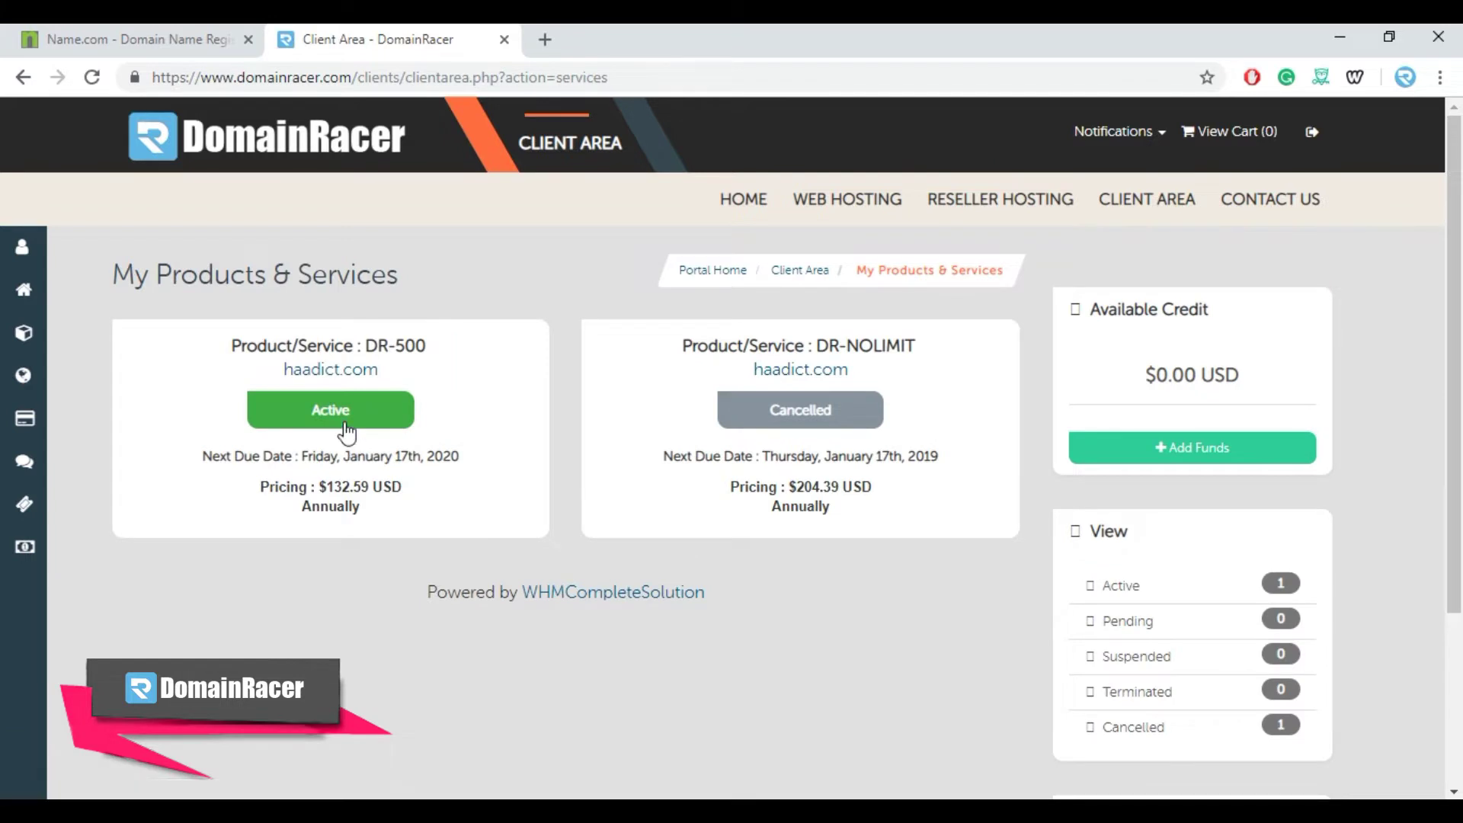
{"action": "left_click", "coordinate": [347, 426]}
{"action": "scroll", "coordinate": [345, 421], "scroll_direction": "down", "scroll_amount": 5}
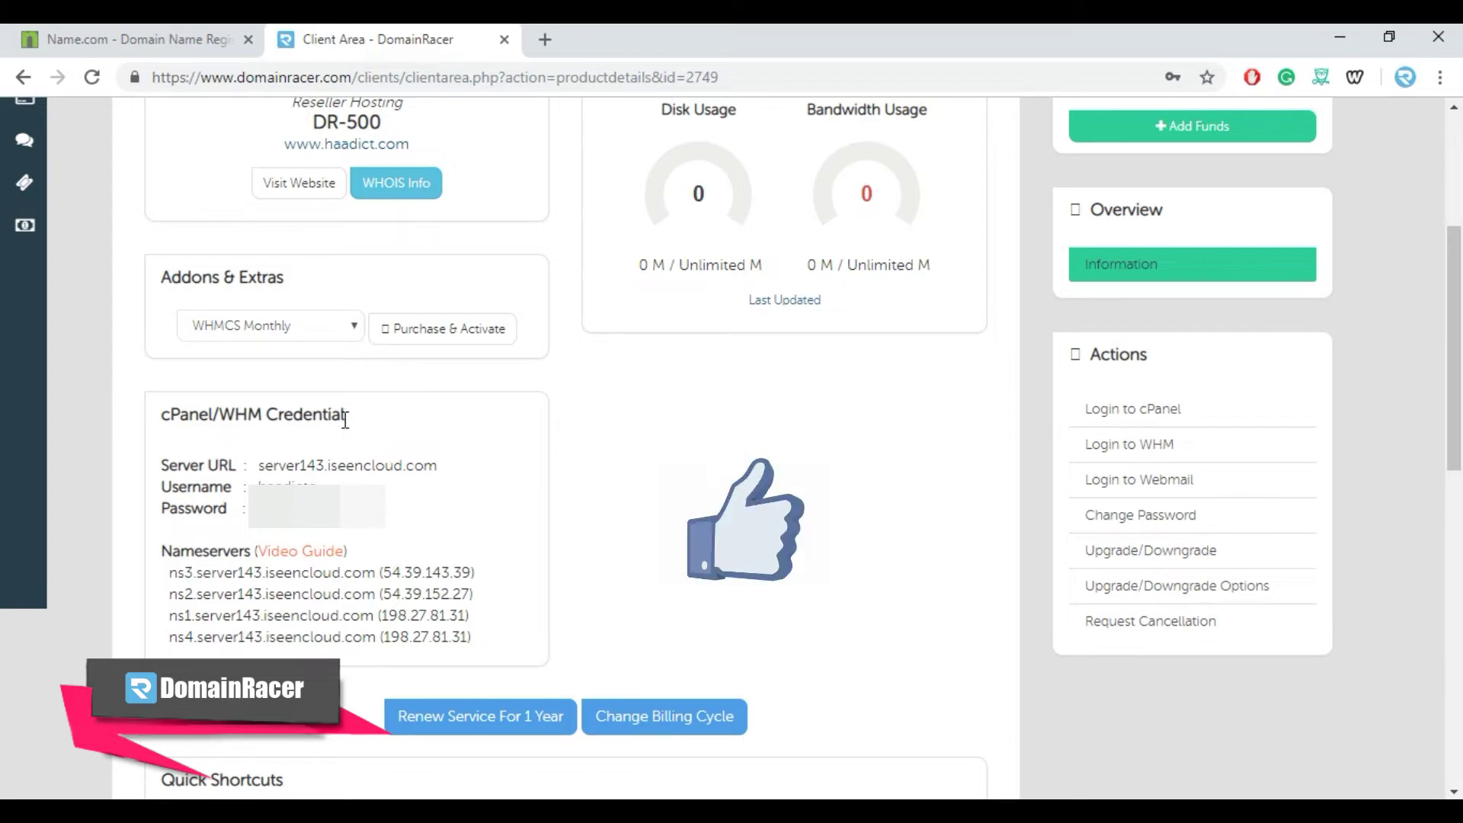
{"action": "left_click_drag", "start_coordinate": [471, 572], "coordinate": [383, 572]}
{"action": "key", "text": "ctrl+c"}
Register ns1.haadict.com with IP 54.39.143.39.
{"action": "left_click", "coordinate": [173, 34]}
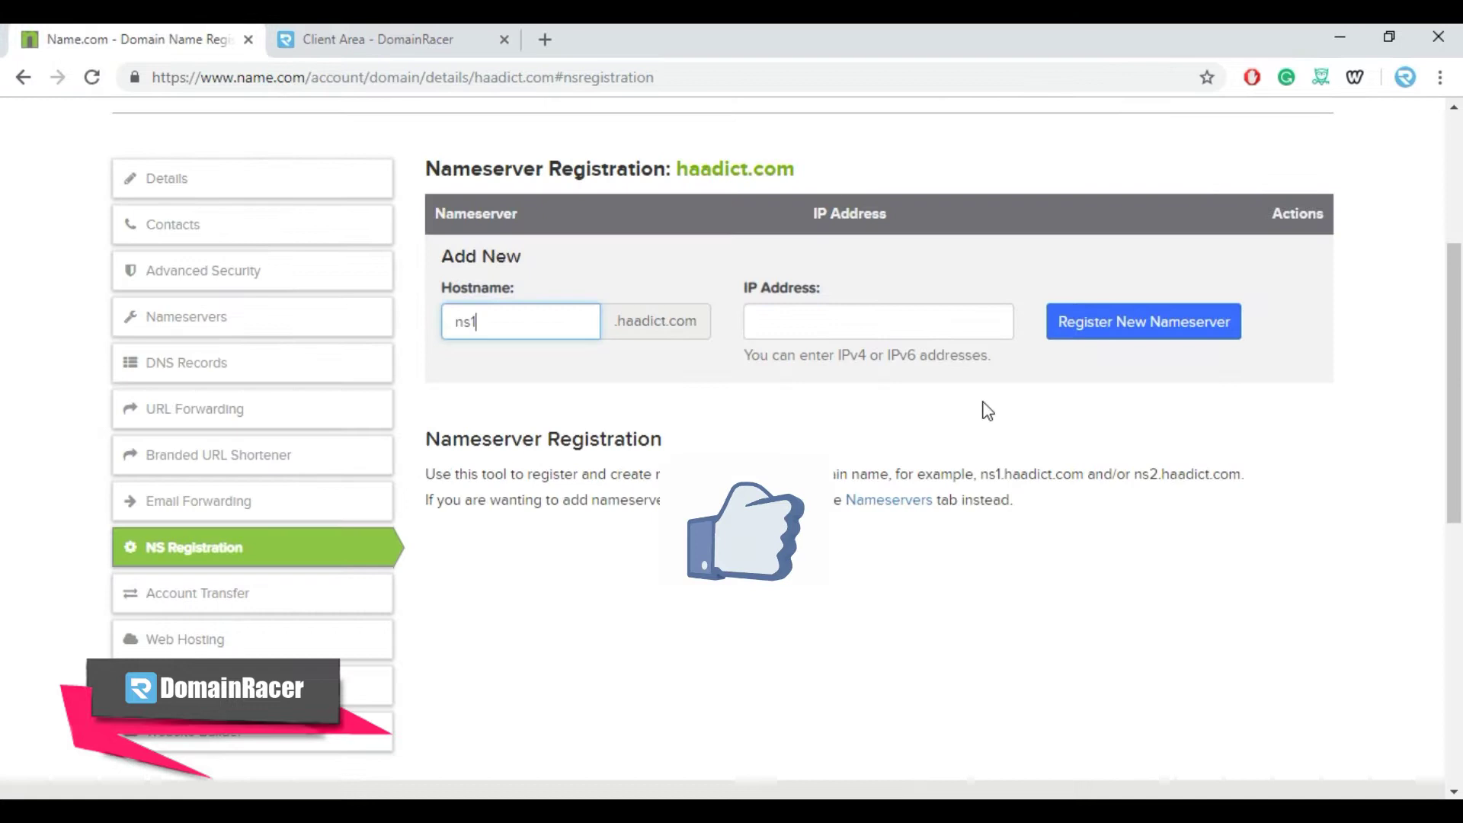
{"action": "left_click", "coordinate": [920, 331]}
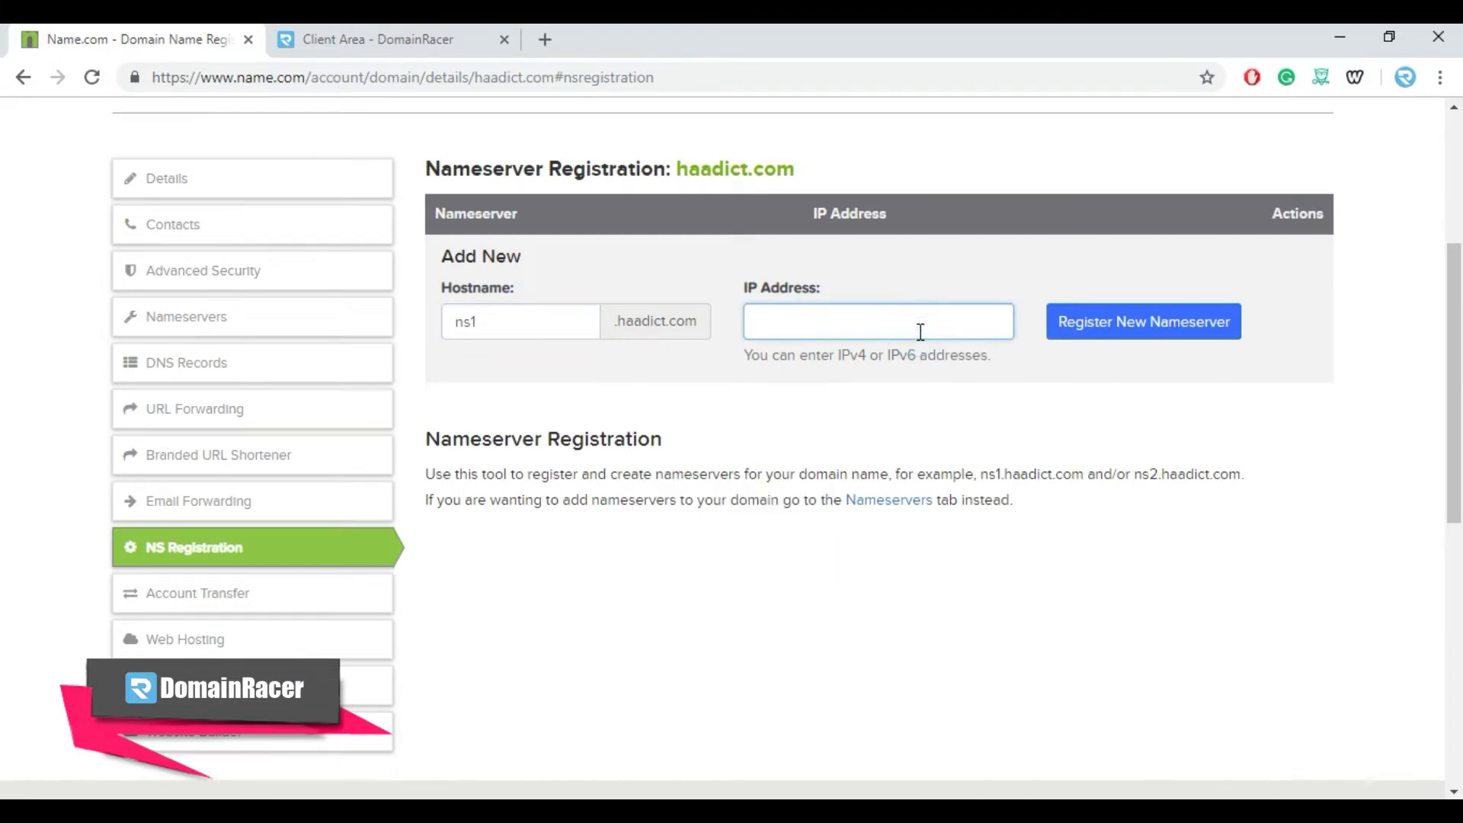
{"action": "key", "text": "ctrl+v"}
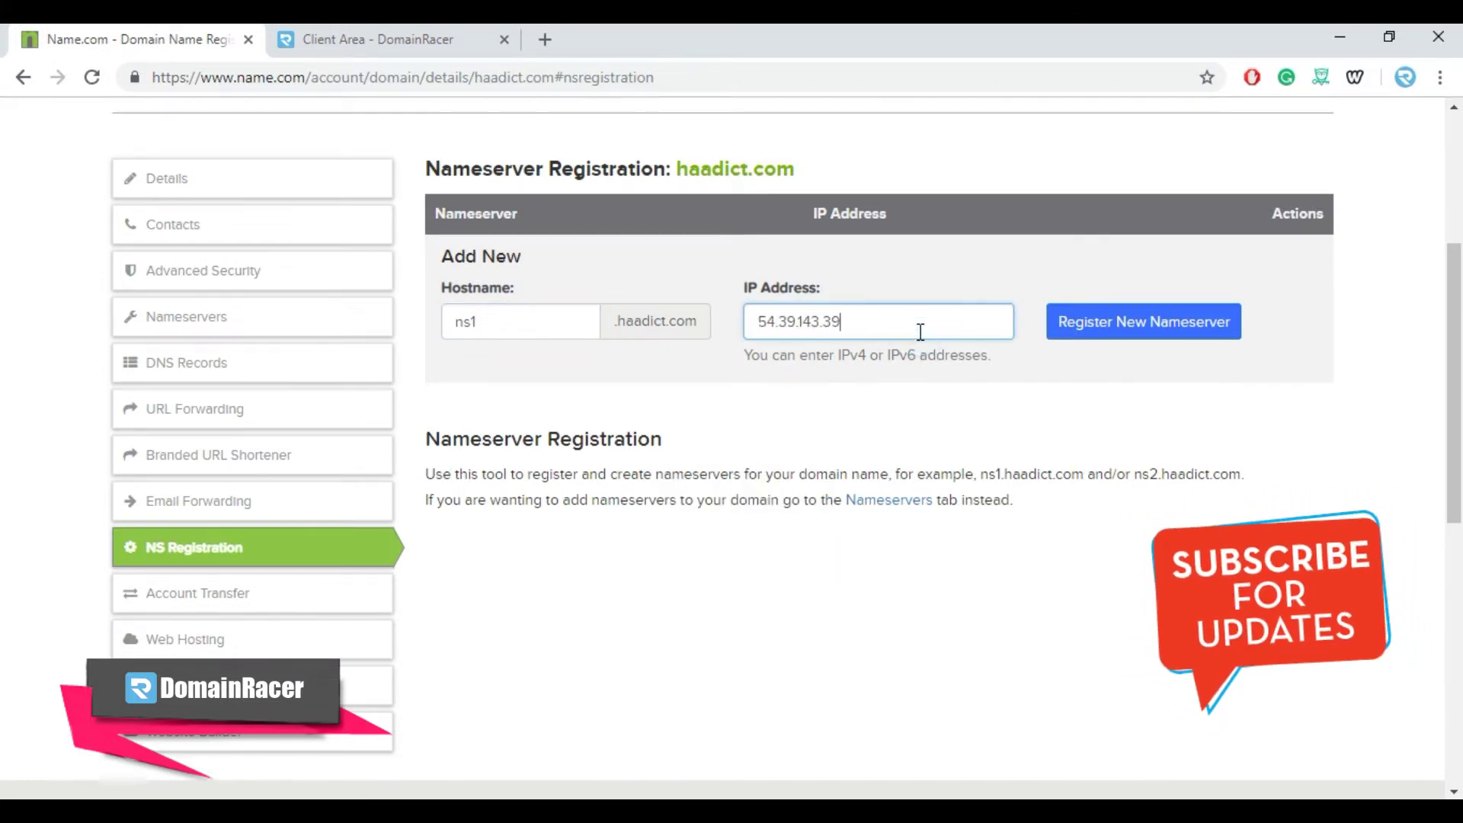
{"action": "left_click", "coordinate": [1143, 326]}
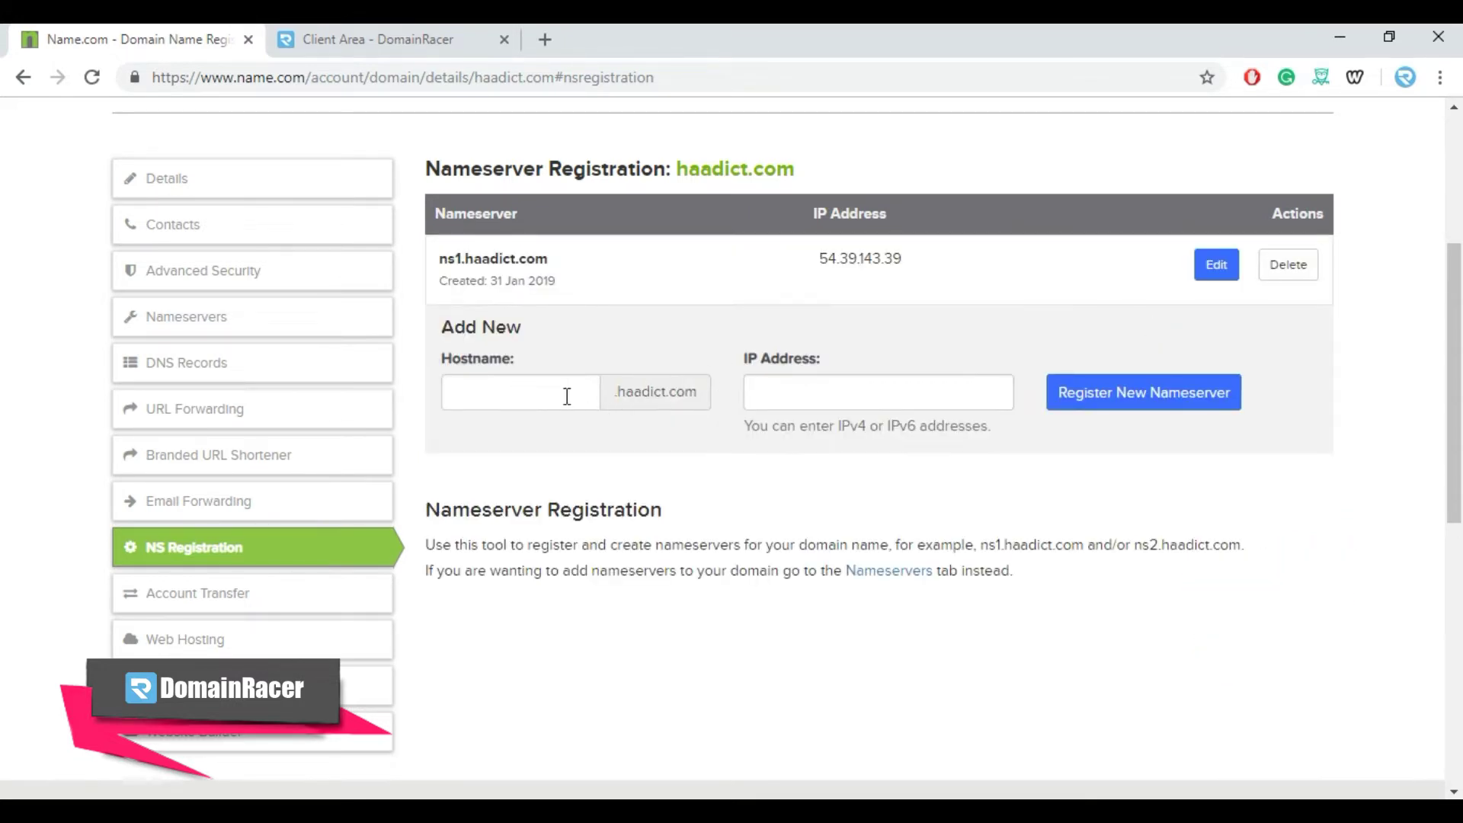
Register ns2.haadict.com with IP 54.39.152.27, copied from DomainRacer.
{"action": "left_click", "coordinate": [561, 395]}
{"action": "type", "text": "bs"}
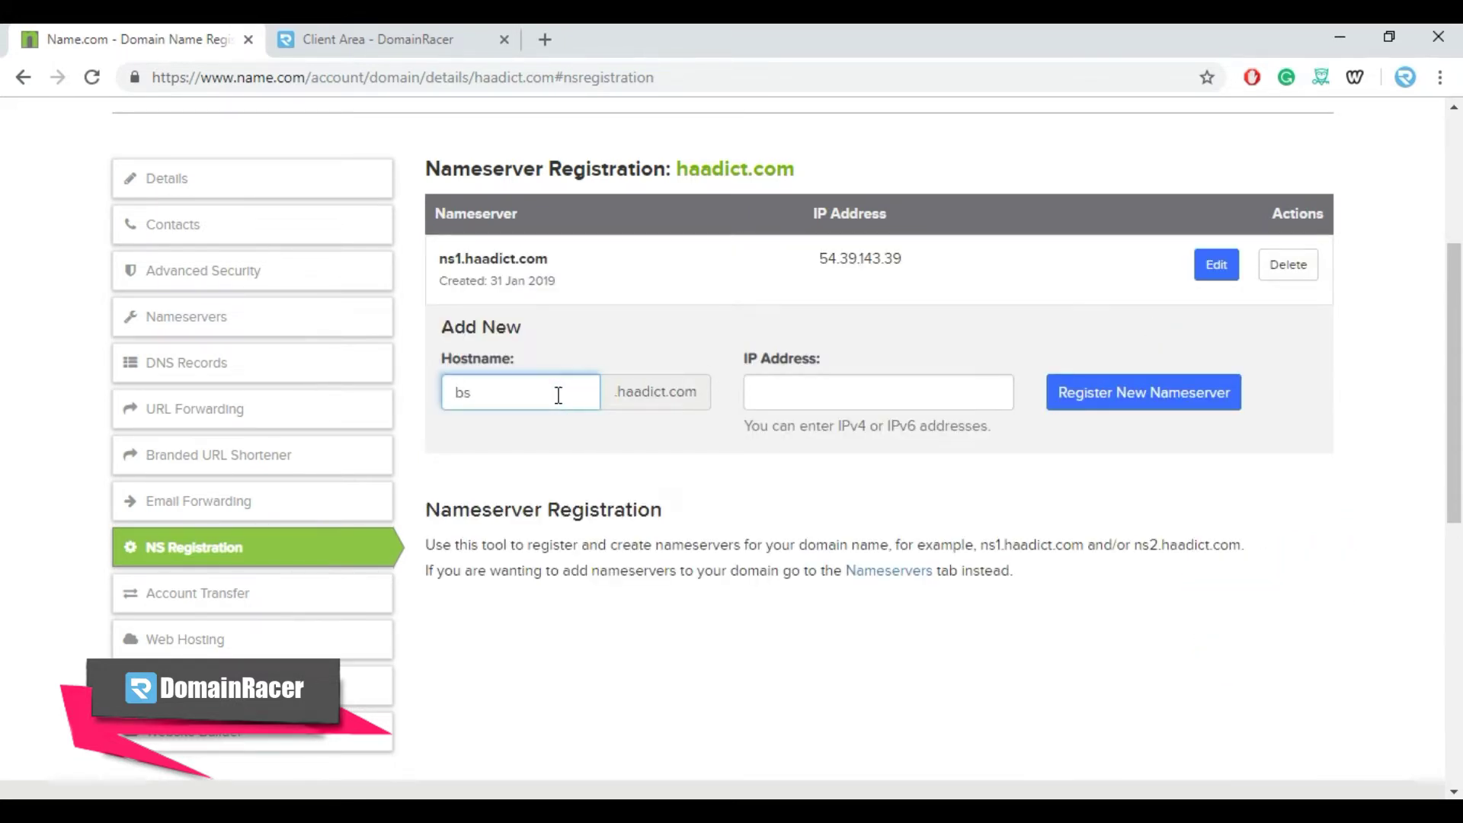
{"action": "type", "text": "ns2"}
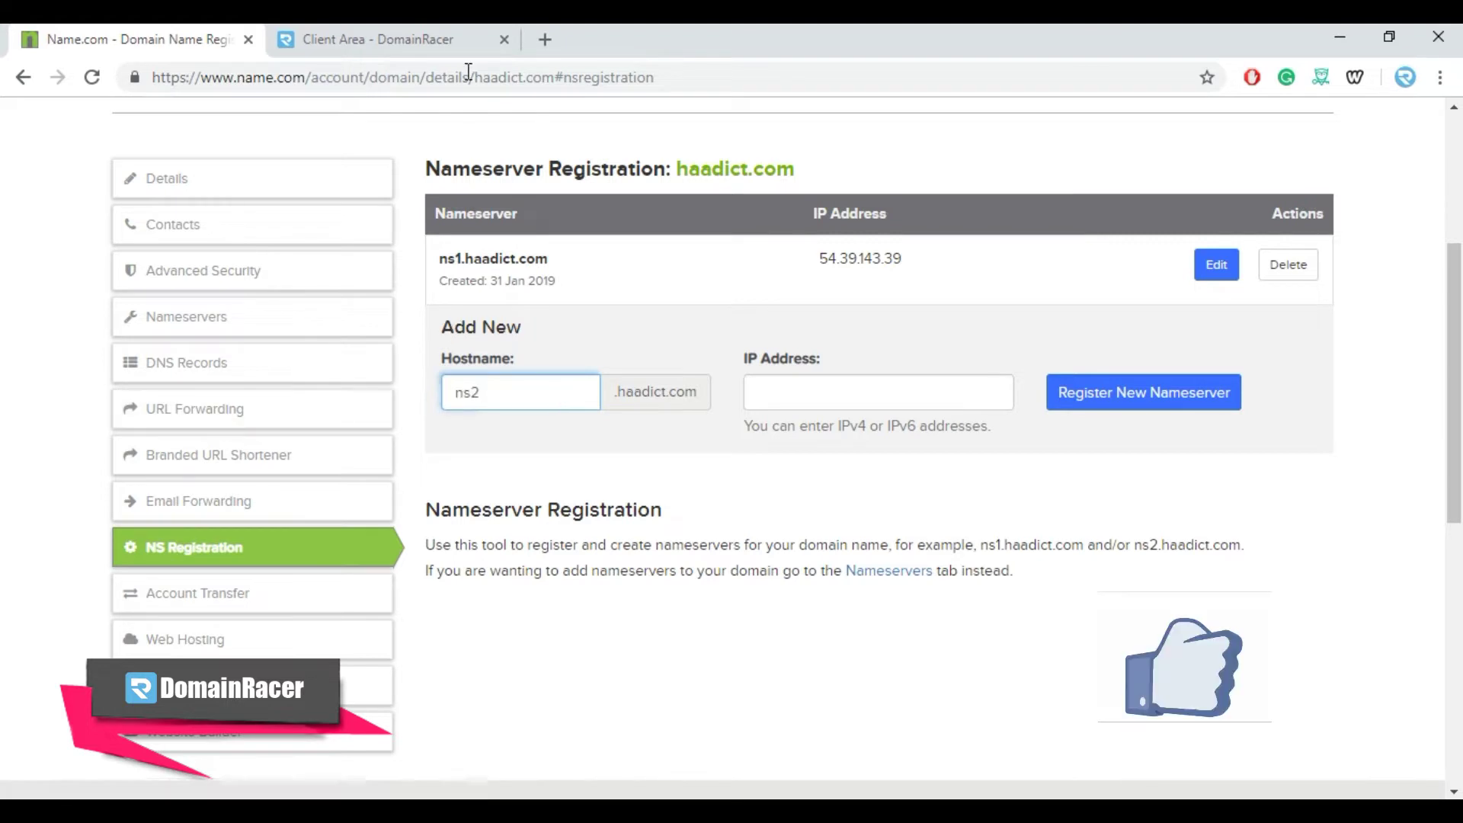
{"action": "left_click", "coordinate": [408, 37]}
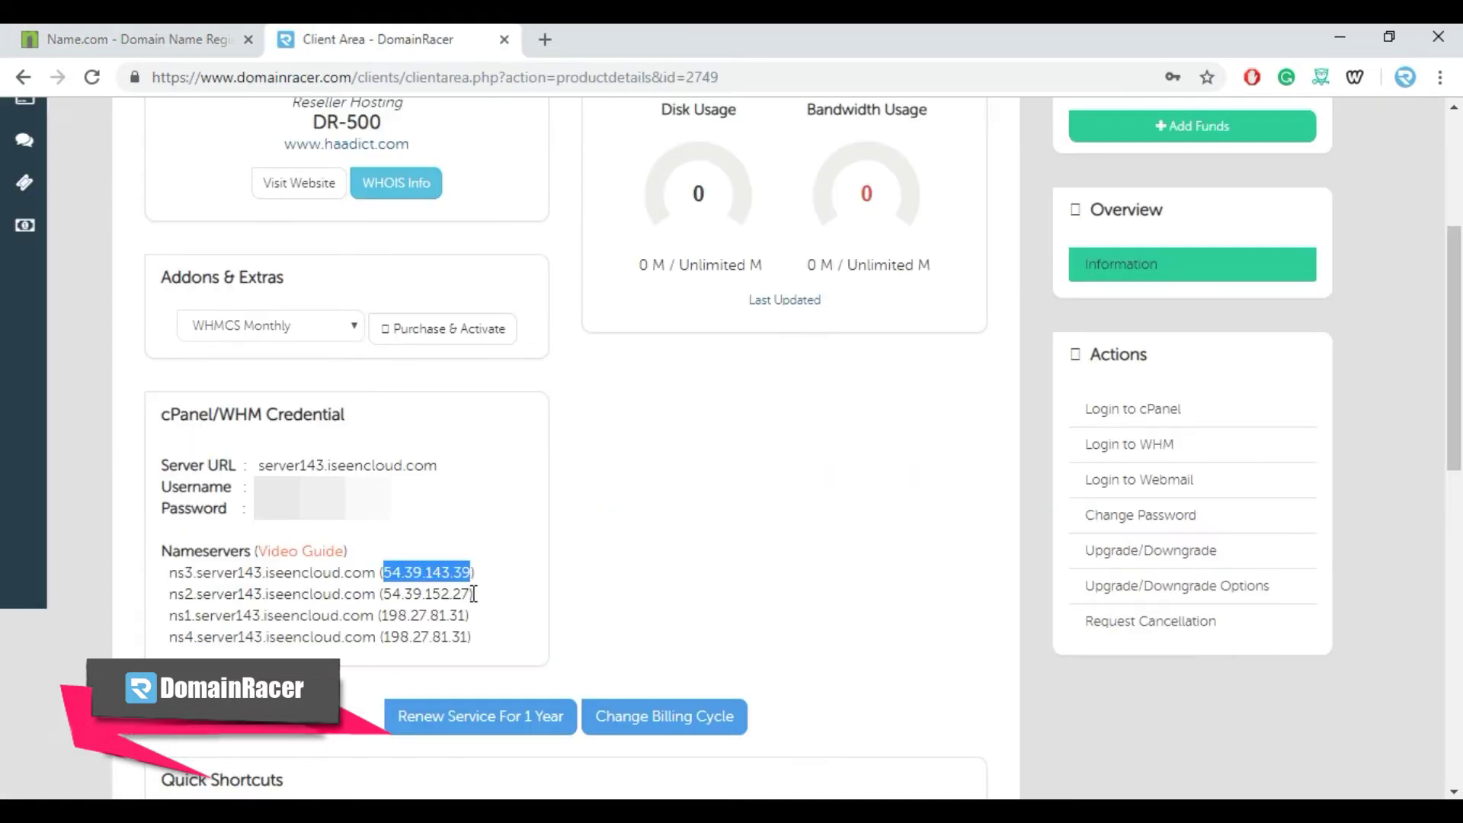
{"action": "left_click_drag", "start_coordinate": [470, 594], "coordinate": [403, 594]}
{"action": "key", "text": "ctrl+c"}
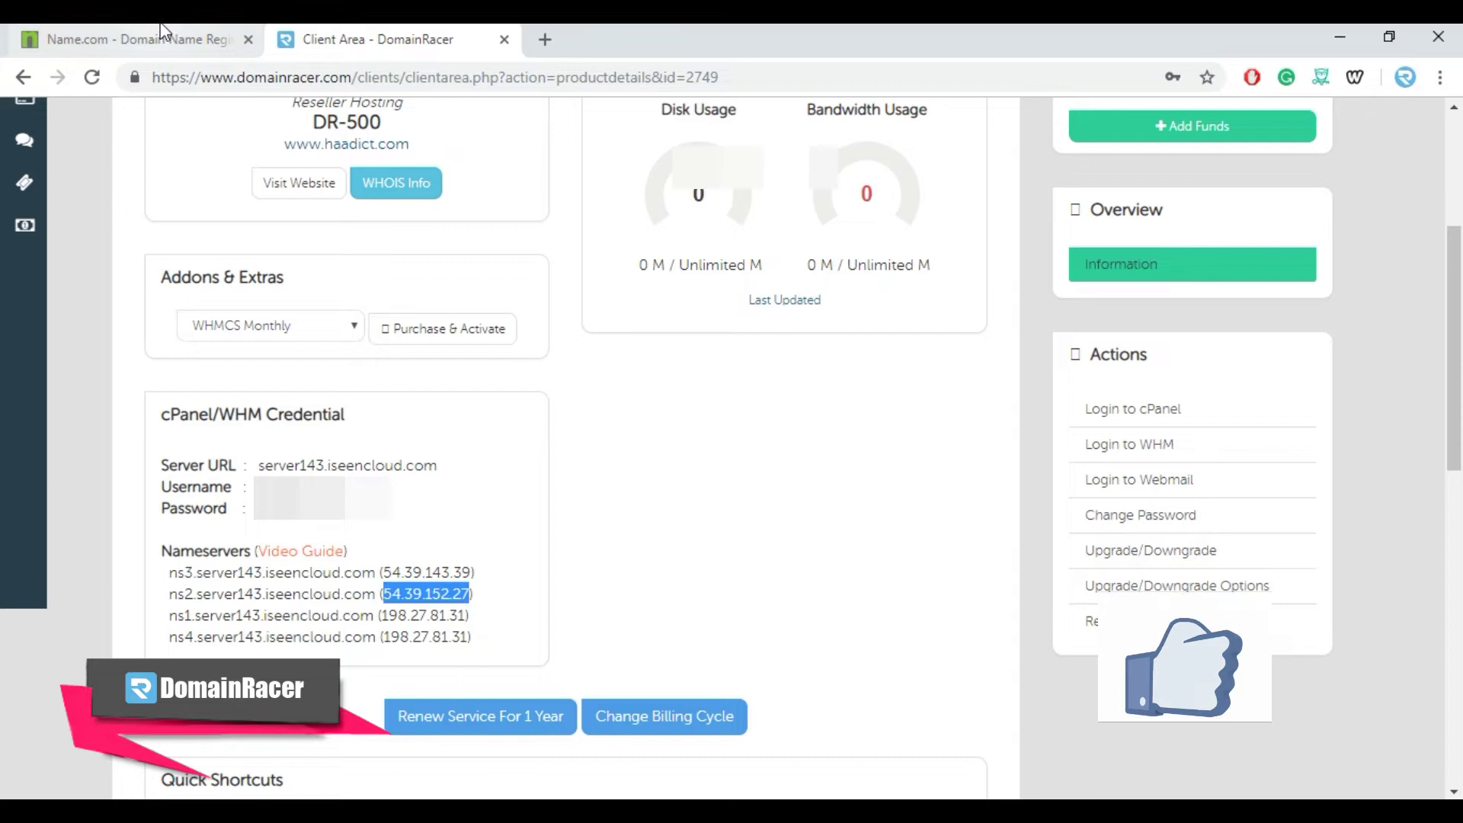
{"action": "left_click", "coordinate": [137, 39]}
{"action": "left_click", "coordinate": [924, 389]}
{"action": "key", "text": "ctrl+v"}
{"action": "left_click", "coordinate": [1124, 406]}
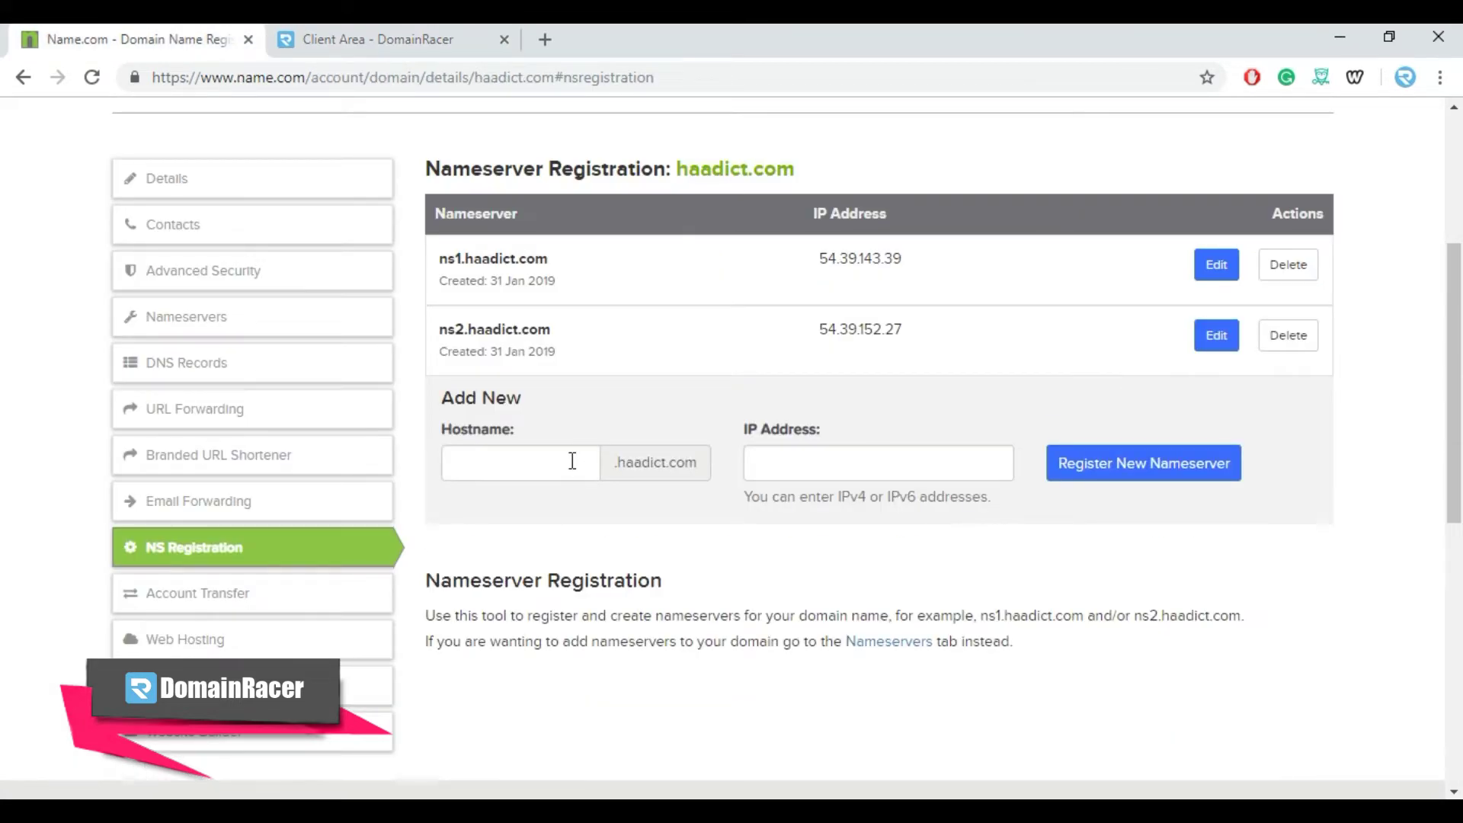
Register ns3.haadict.com with IP 198.27.81.31.
{"action": "left_click", "coordinate": [548, 461]}
{"action": "type", "text": "ns3"}
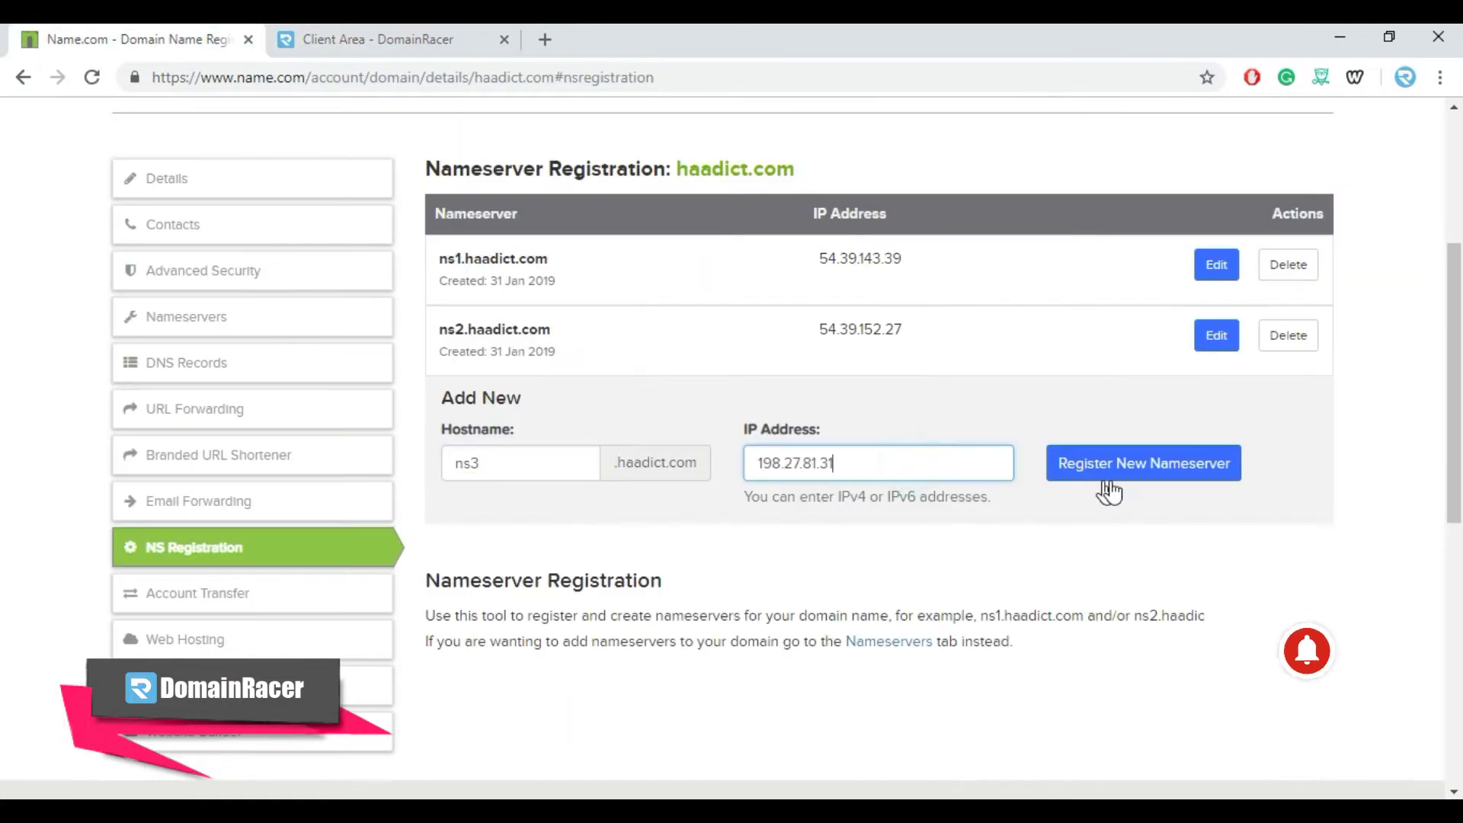
{"action": "left_click", "coordinate": [1152, 473]}
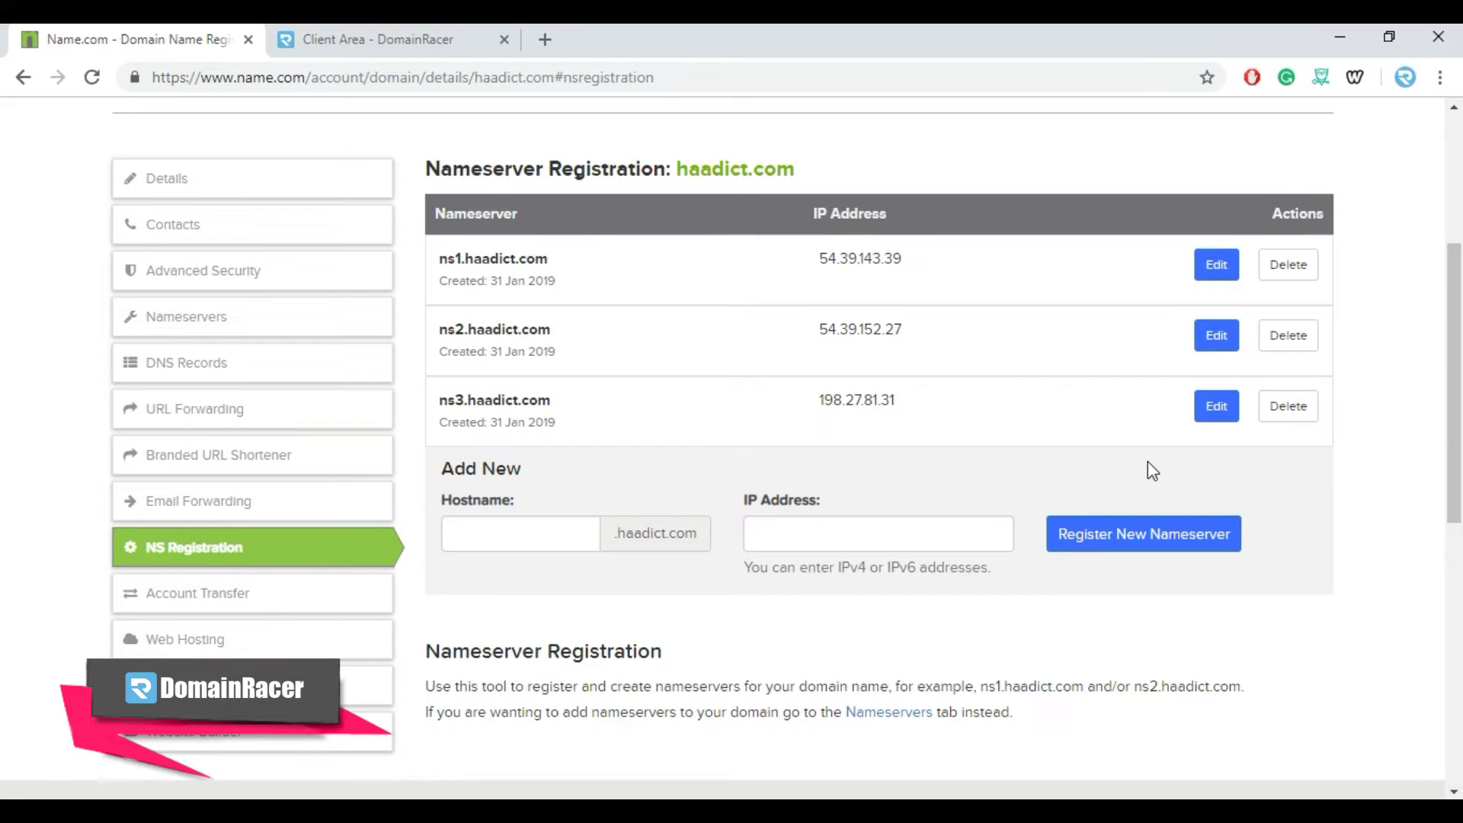
Log into WHM from the DomainRacer hosting service's Actions.
{"action": "left_click", "coordinate": [392, 32]}
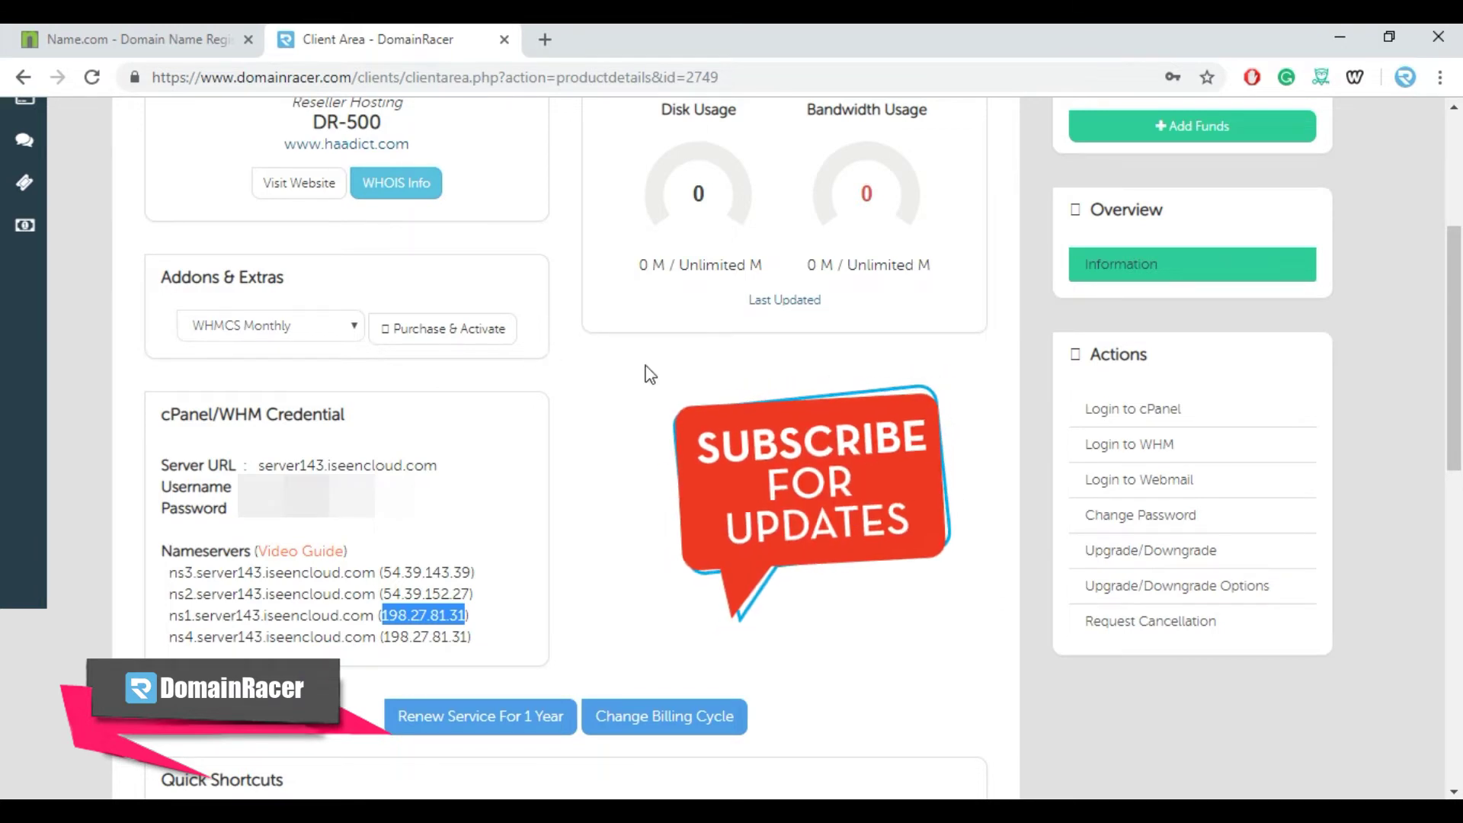
{"action": "left_click", "coordinate": [1141, 460]}
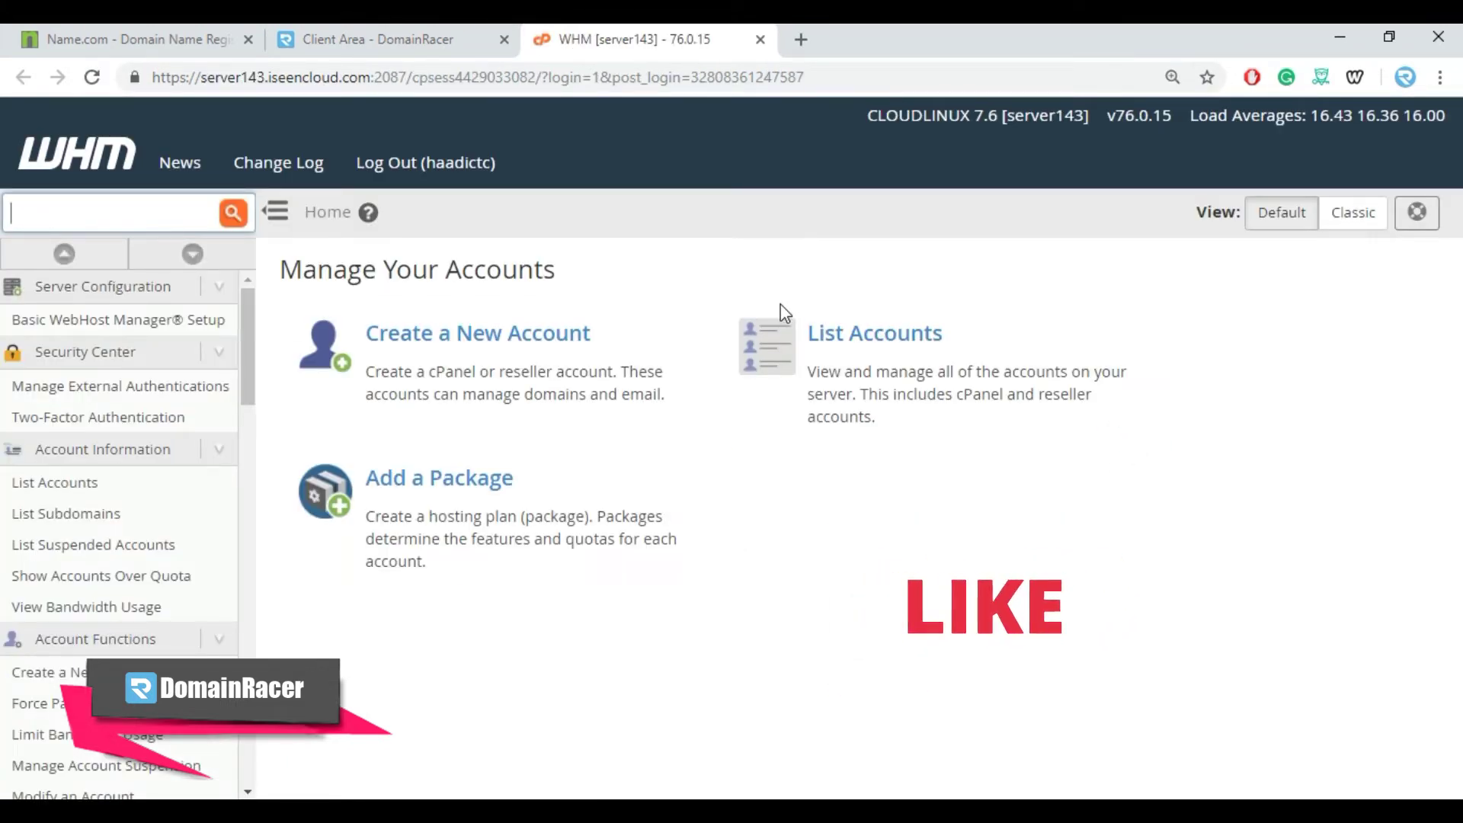
Find Edit DNS Zone with the dns sidebar search and edit the haadict.com zone.
{"action": "type", "text": "dns"}
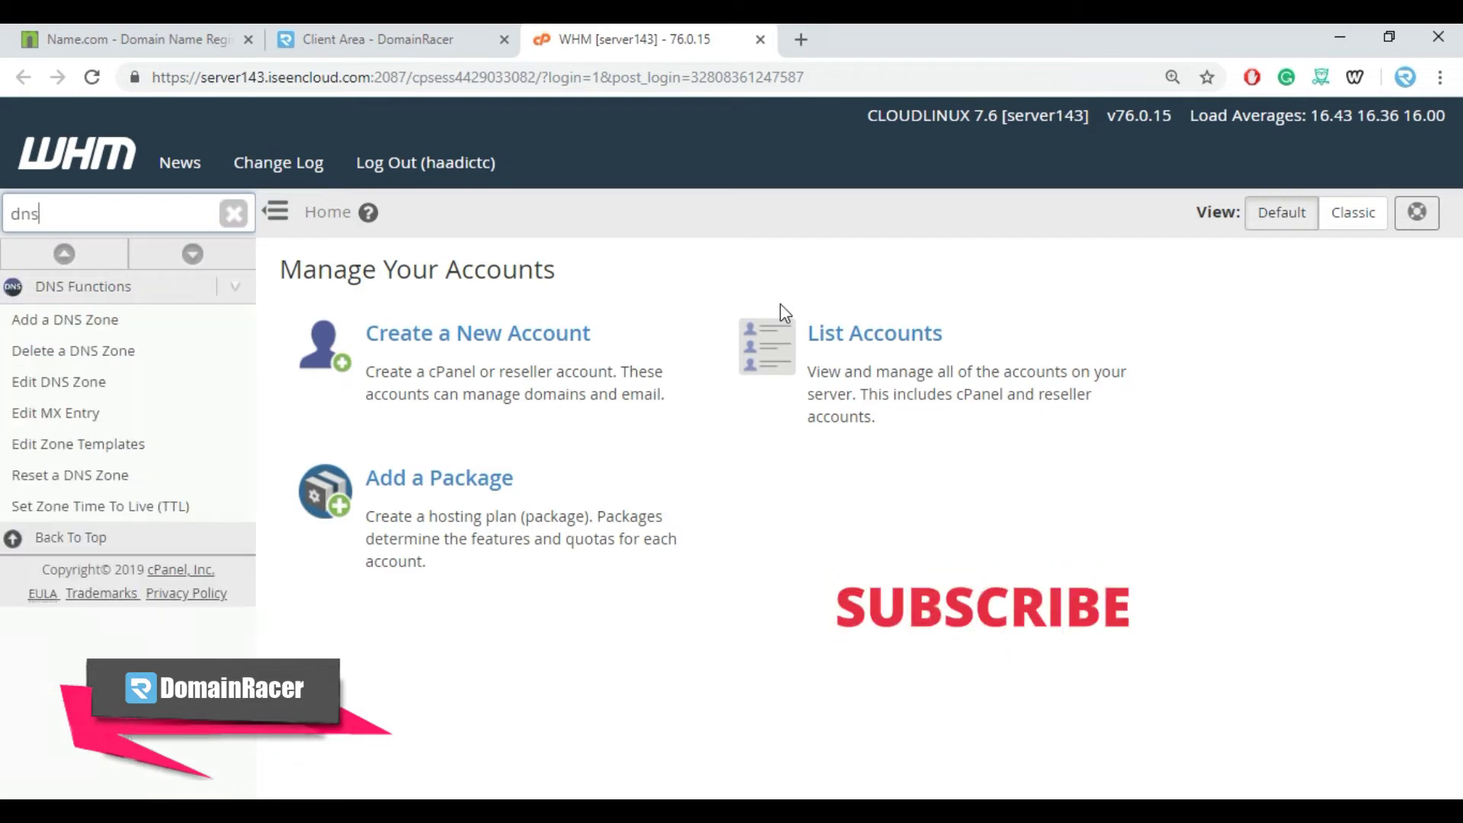
{"action": "left_click", "coordinate": [107, 381]}
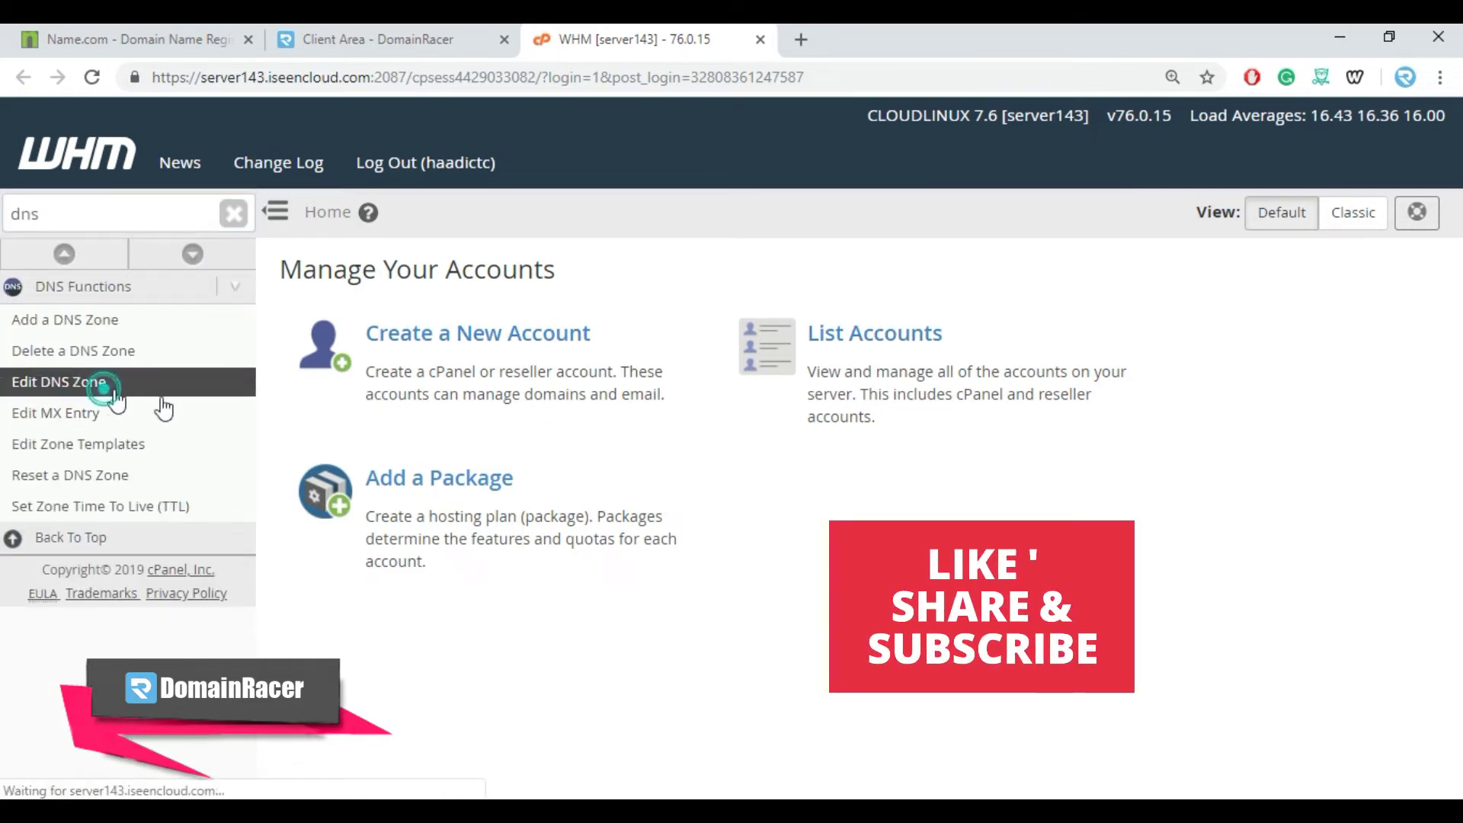
{"action": "left_click", "coordinate": [339, 451]}
{"action": "scroll", "coordinate": [340, 457], "scroll_direction": "down", "scroll_amount": 2}
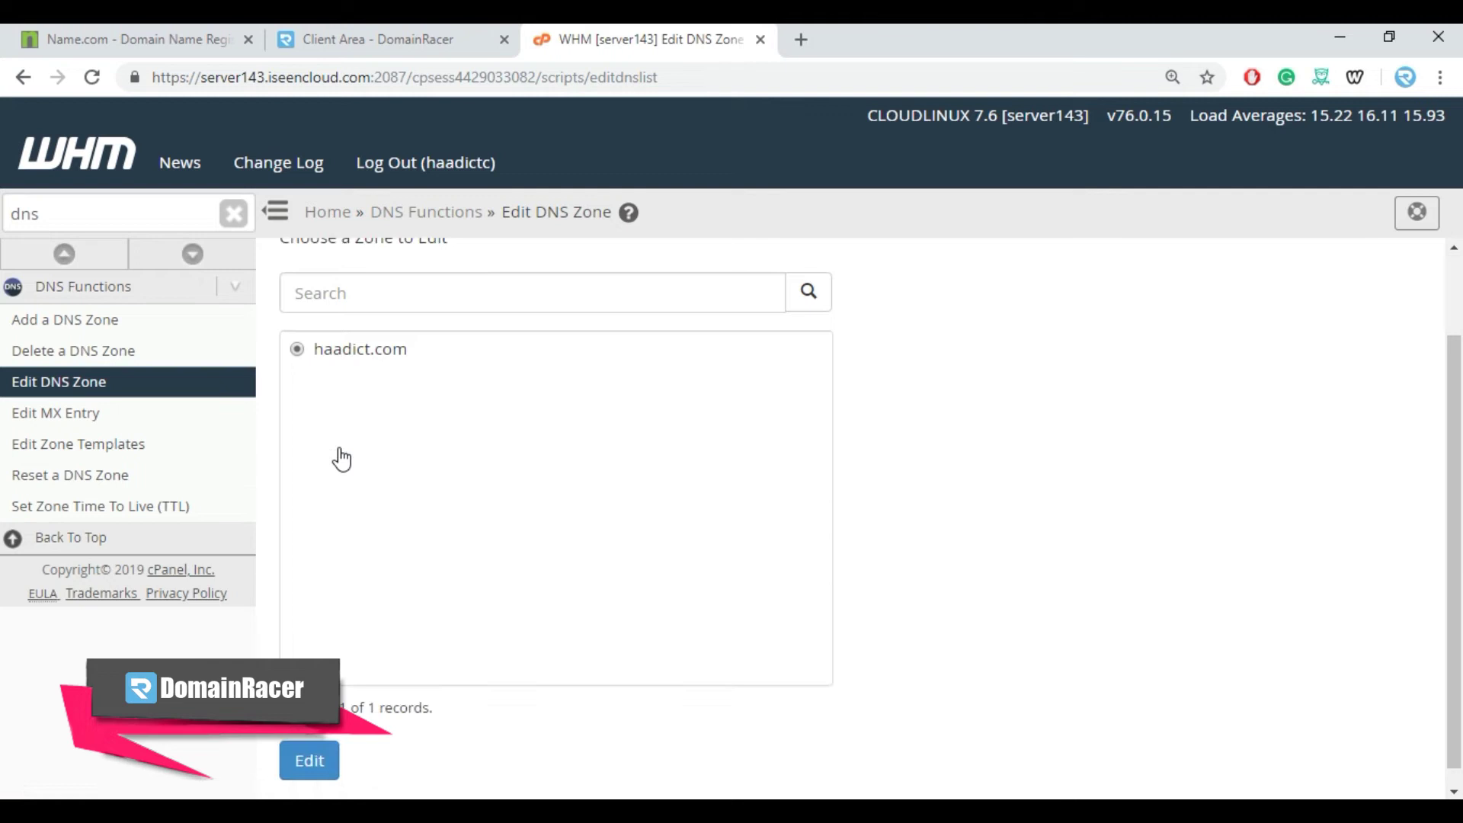
{"action": "left_click", "coordinate": [328, 743]}
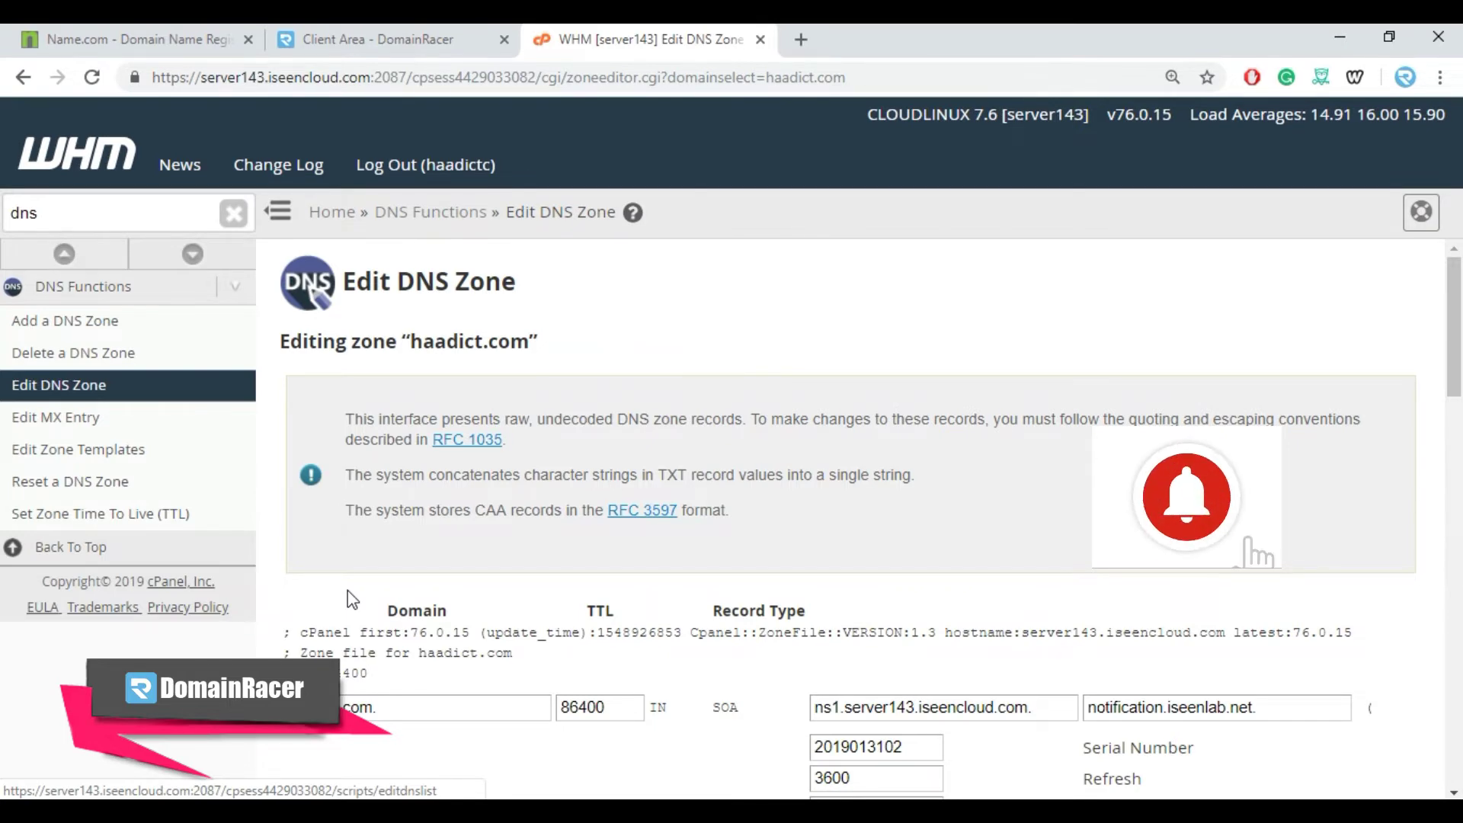
Name three new zone entries ns1, ns2 and ns3 under Add New Entries.
{"action": "scroll", "coordinate": [351, 598], "scroll_direction": "down", "scroll_amount": 5}
{"action": "scroll", "coordinate": [350, 598], "scroll_direction": "down", "scroll_amount": 5}
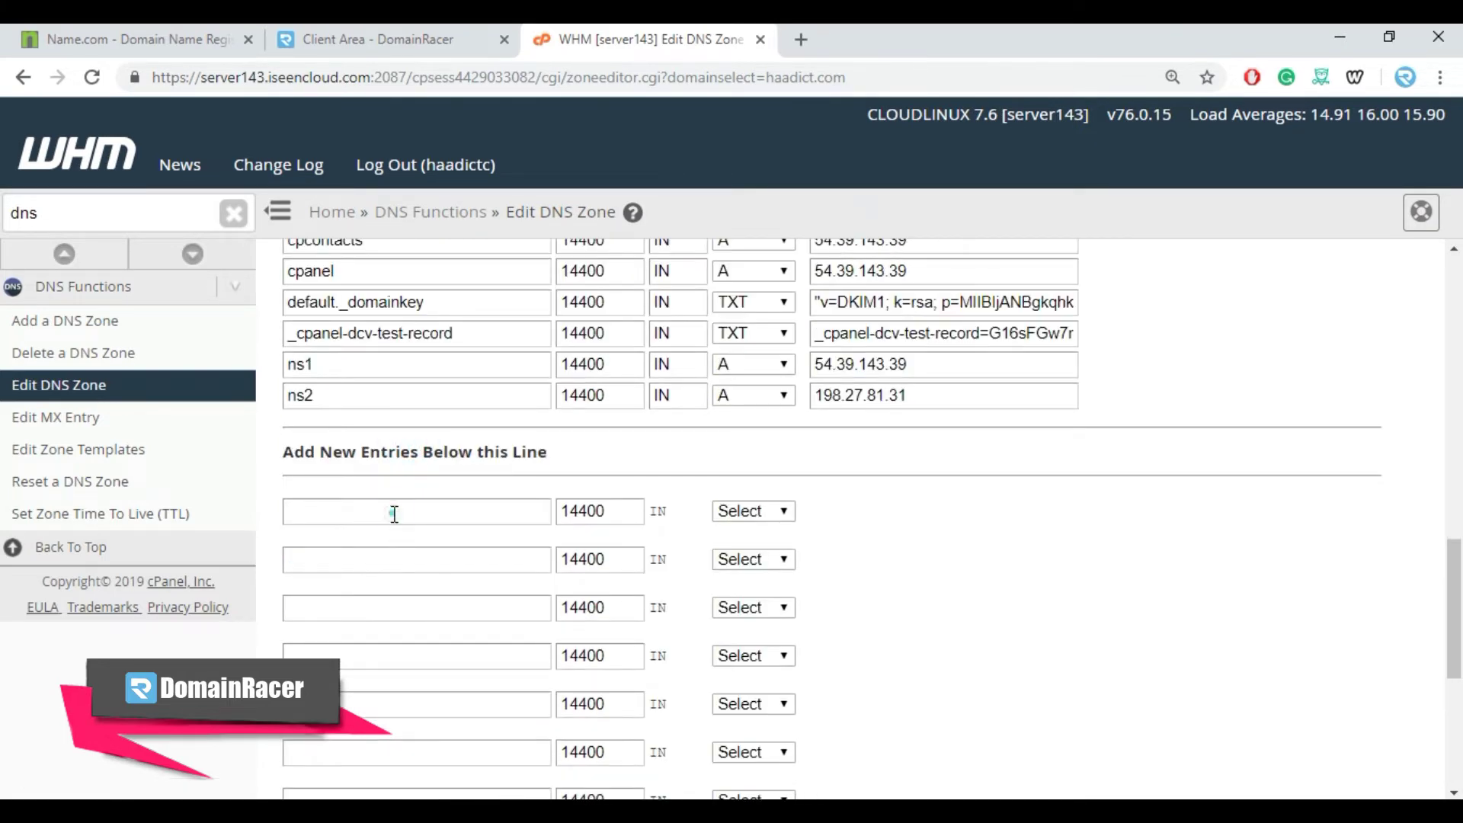
{"action": "left_click", "coordinate": [395, 513]}
{"action": "type", "text": "ns1"}
{"action": "left_click", "coordinate": [376, 555]}
{"action": "type", "text": "ns2"}
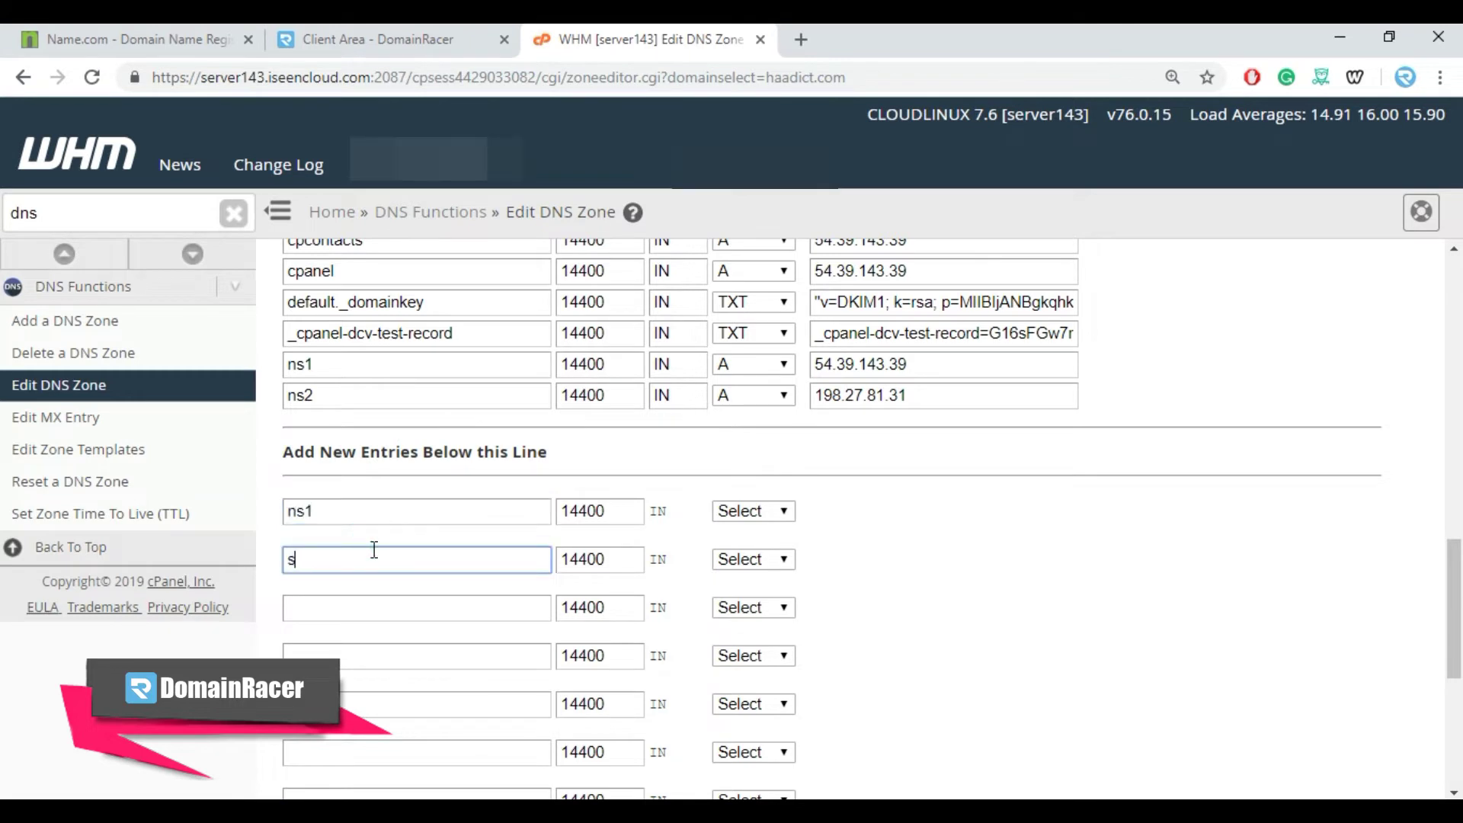
{"action": "left_click", "coordinate": [369, 604]}
{"action": "type", "text": "ns3"}
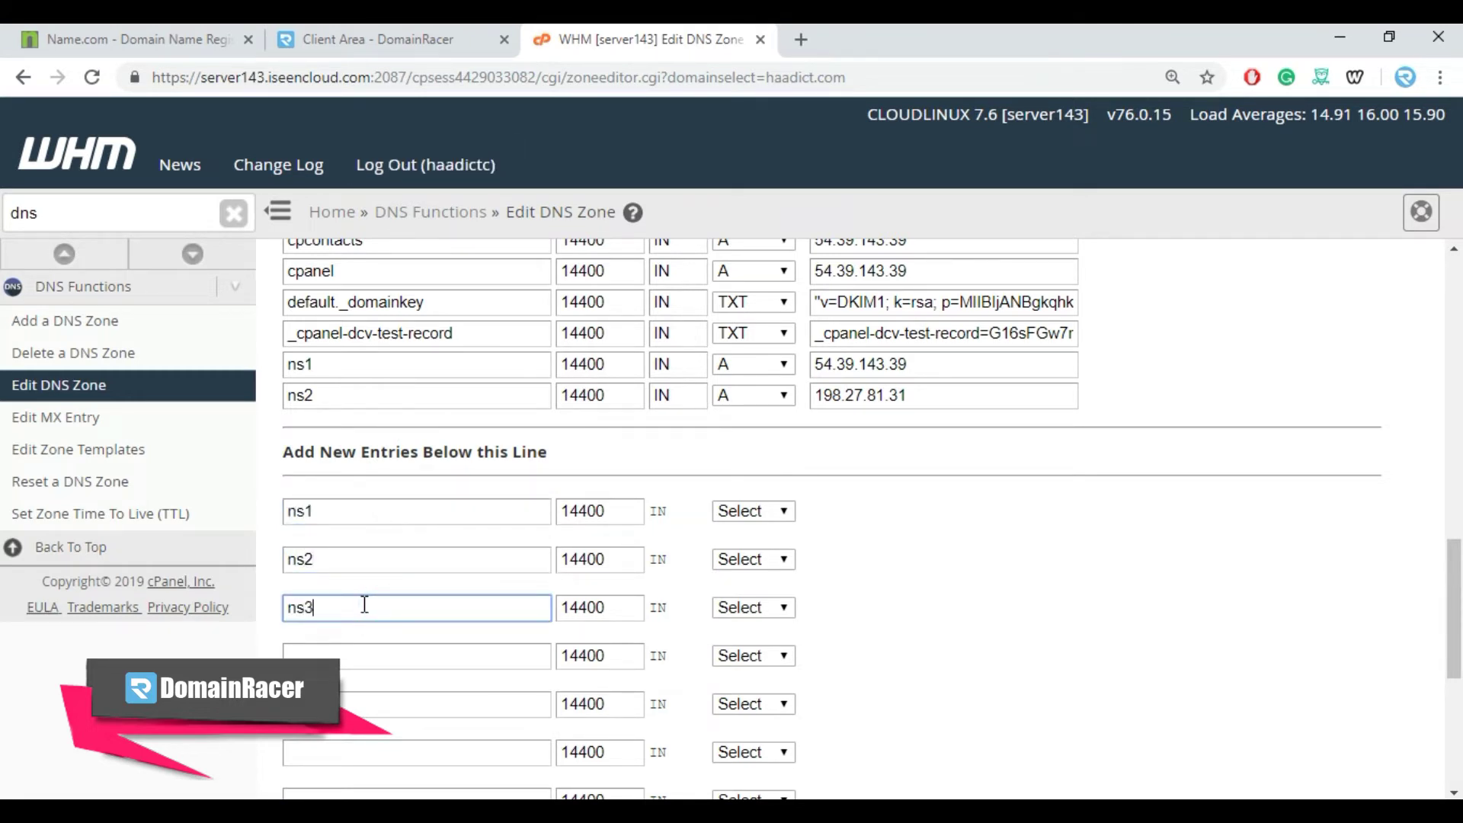
Set the type of all three new entries to A.
{"action": "left_click", "coordinate": [753, 510]}
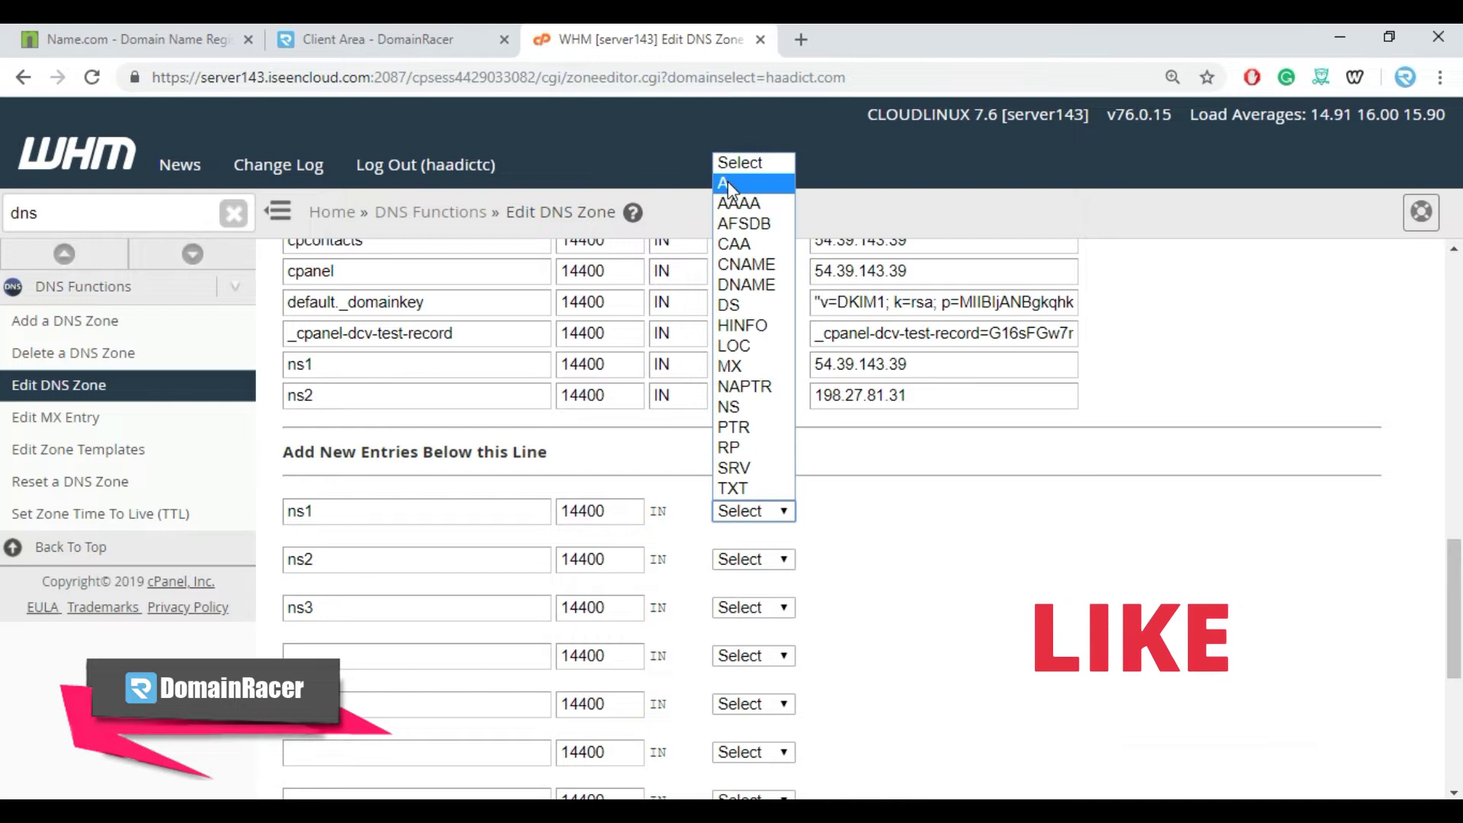
{"action": "left_click", "coordinate": [724, 182]}
{"action": "left_click", "coordinate": [776, 560]}
{"action": "left_click", "coordinate": [728, 231]}
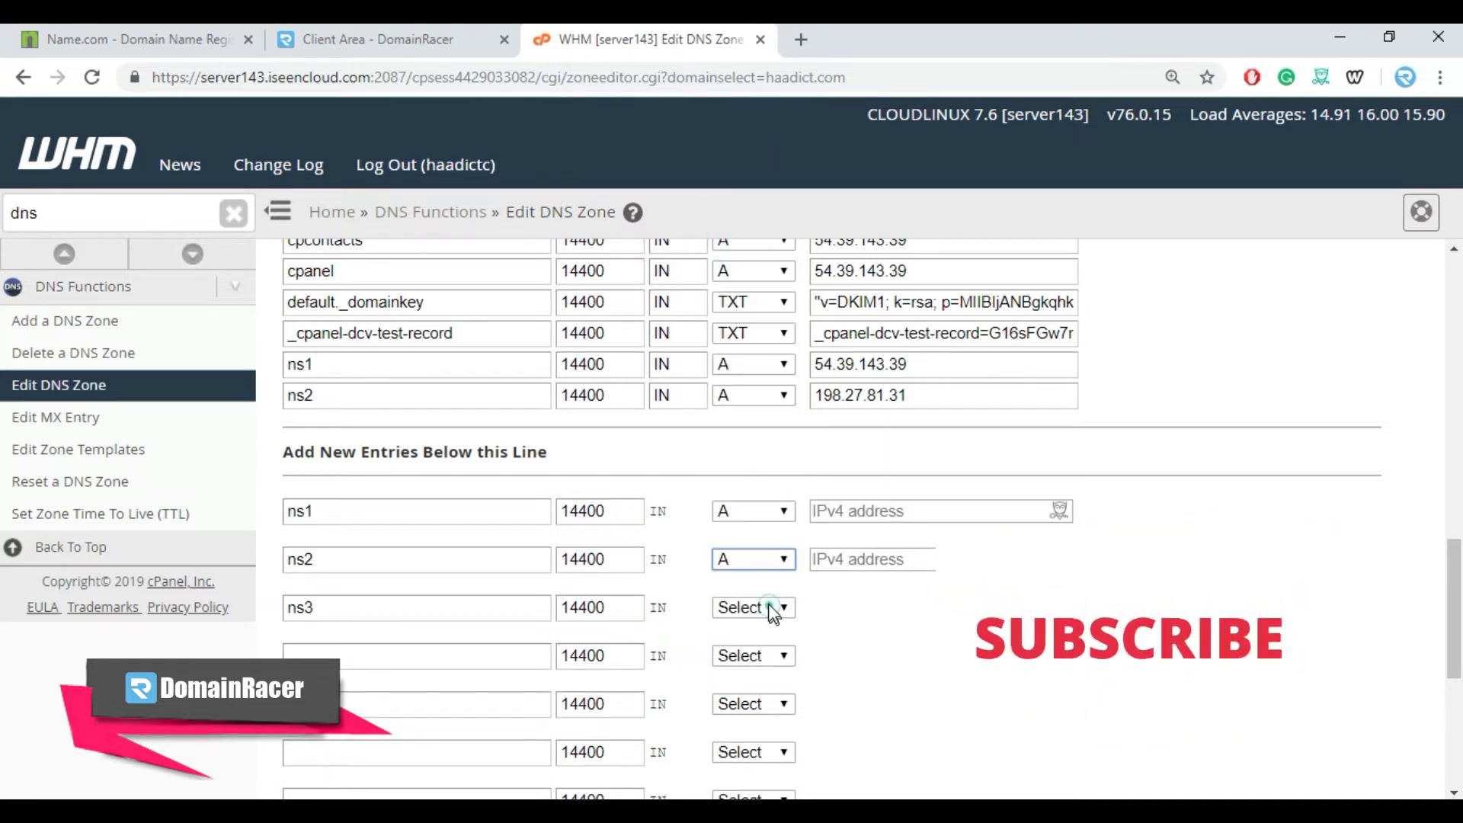
{"action": "left_click", "coordinate": [777, 607]}
{"action": "left_click", "coordinate": [747, 285]}
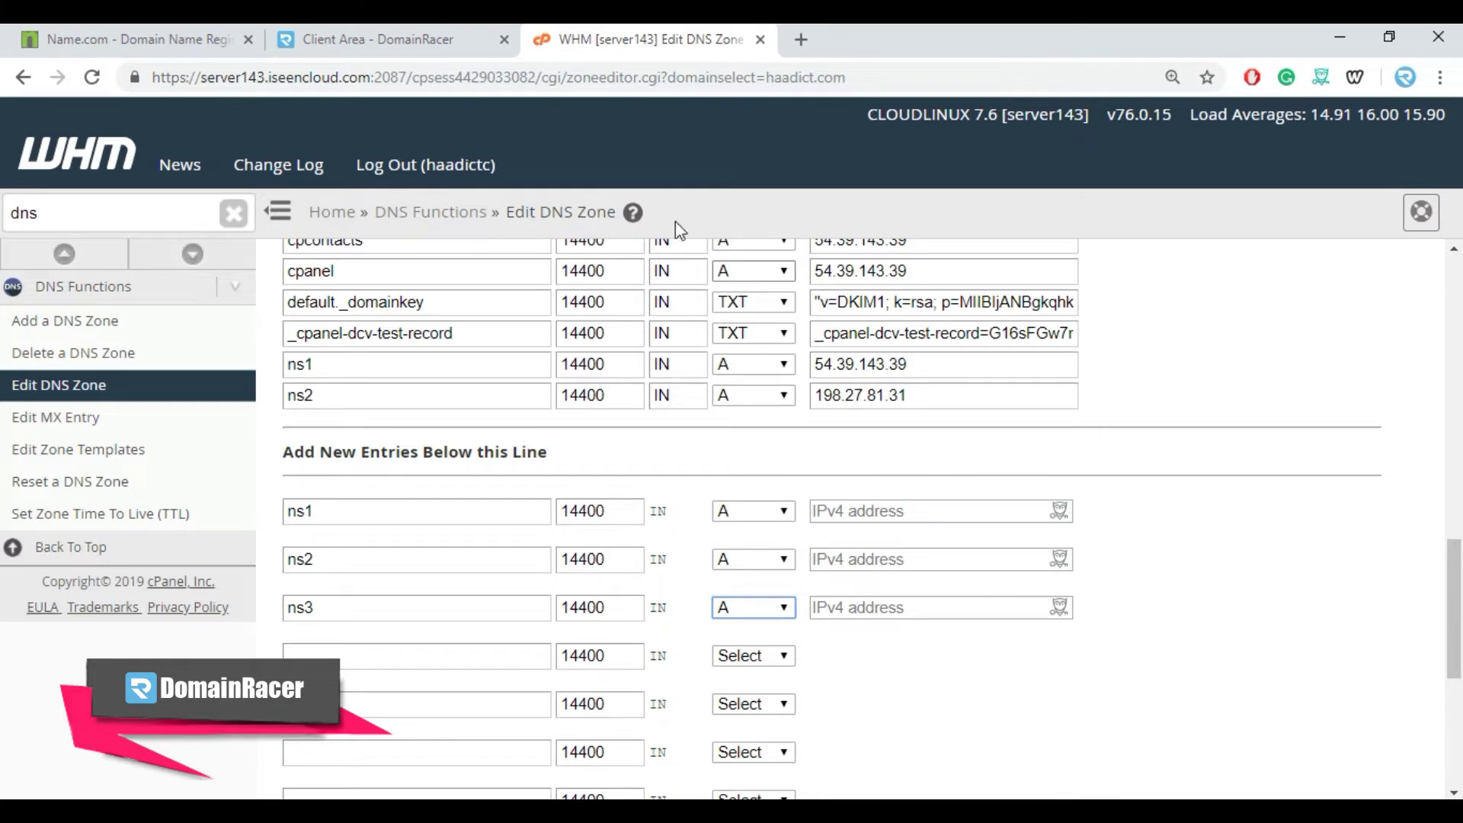
Give the ns1 A record the address 54.39.143.39, copied from DomainRacer.
{"action": "left_click", "coordinate": [467, 34]}
{"action": "left_click_drag", "start_coordinate": [472, 573], "coordinate": [383, 572]}
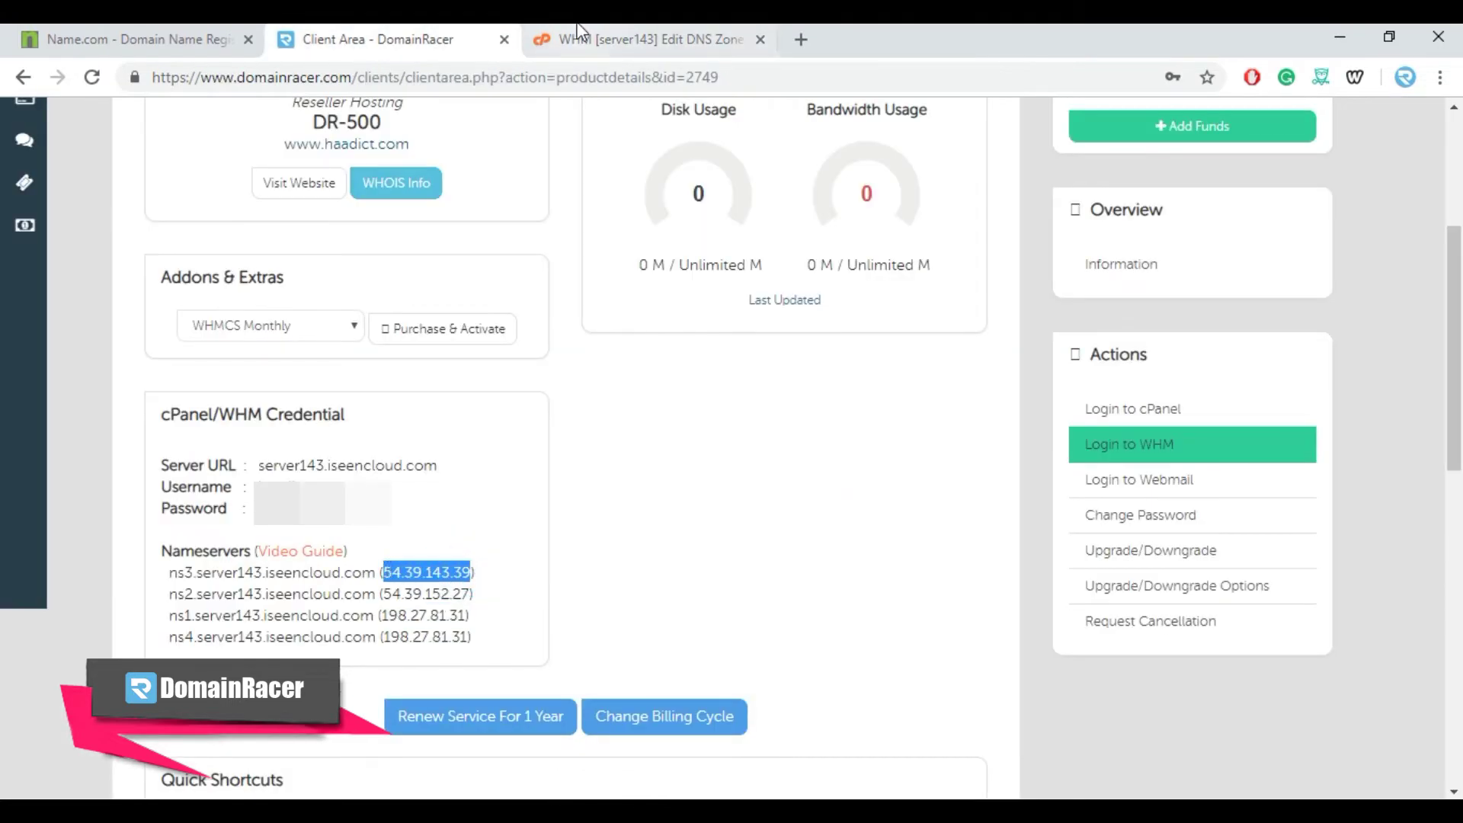
{"action": "key", "text": "ctrl+c"}
{"action": "left_click", "coordinate": [577, 34]}
{"action": "left_click", "coordinate": [884, 510]}
{"action": "key", "text": "ctrl+v"}
Give the ns2 A record the address 54.39.152.27.
{"action": "left_click", "coordinate": [374, 39]}
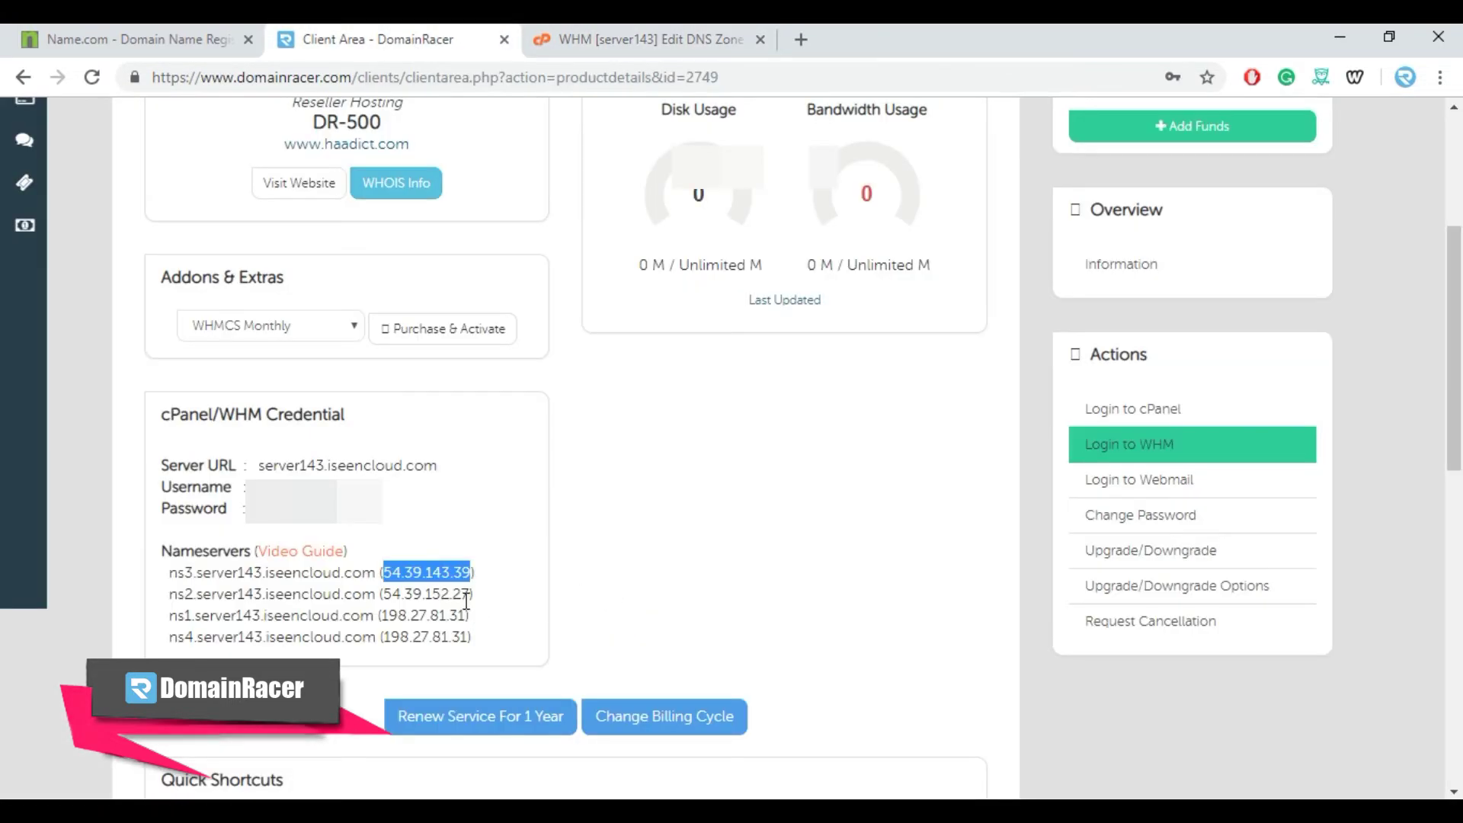
{"action": "left_click_drag", "start_coordinate": [471, 593], "coordinate": [382, 593]}
{"action": "key", "text": "ctrl+c"}
{"action": "left_click", "coordinate": [577, 35]}
{"action": "left_click", "coordinate": [884, 559]}
{"action": "key", "text": "ctrl+v"}
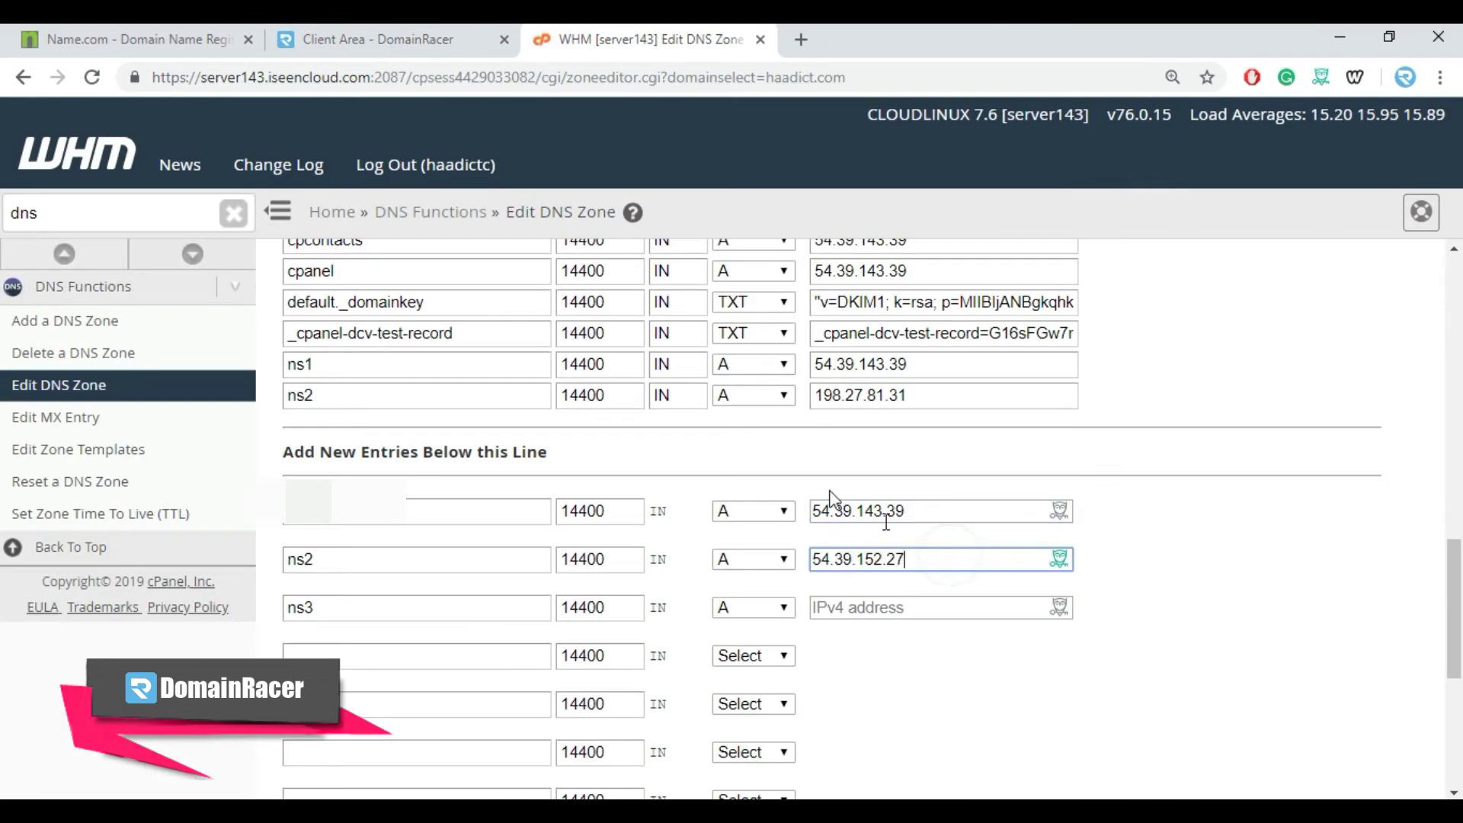
Give the ns3 A record the address 198.27.81.31.
{"action": "left_click", "coordinate": [465, 39]}
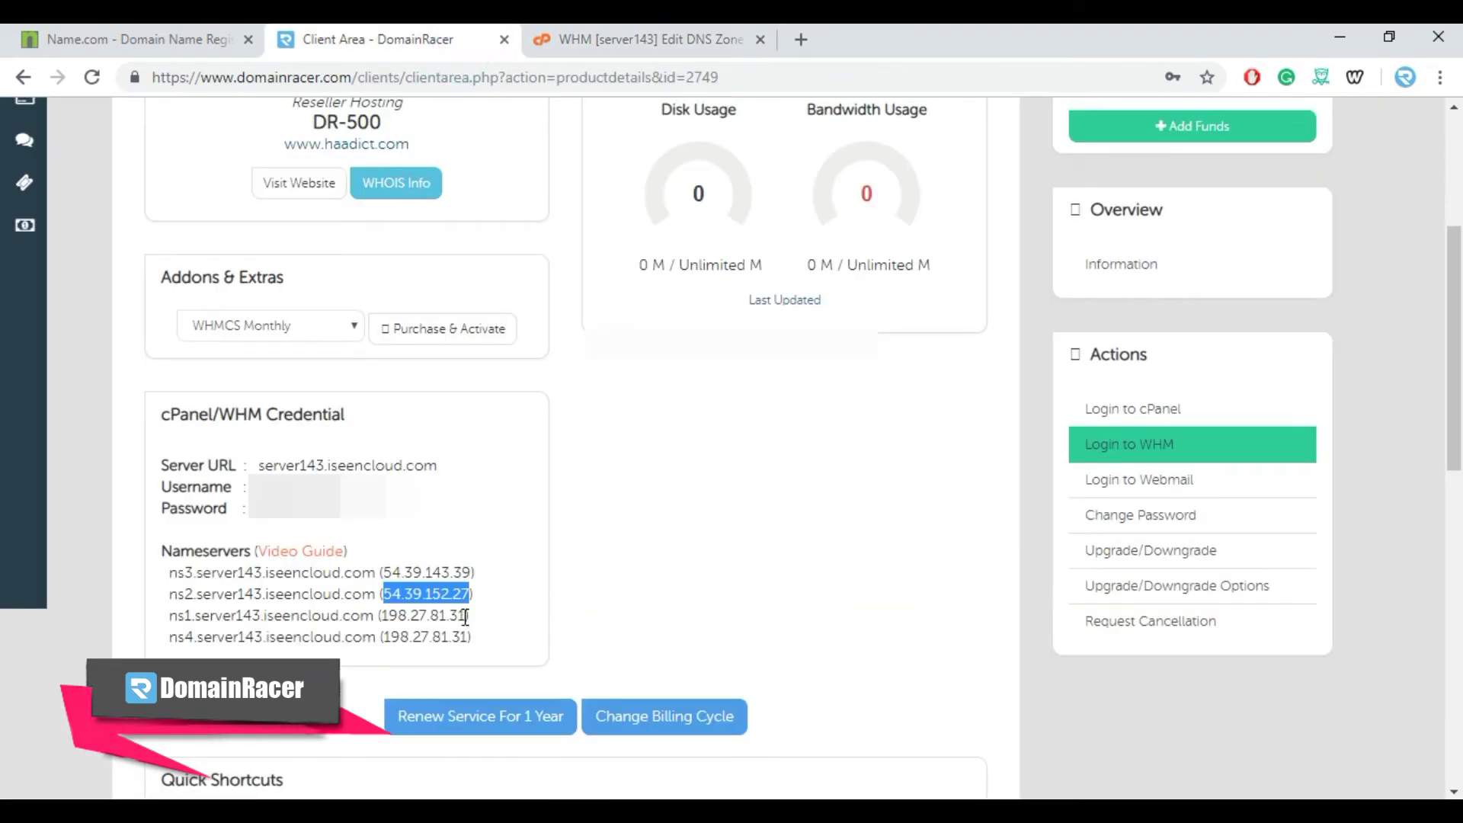
{"action": "left_click_drag", "start_coordinate": [465, 616], "coordinate": [383, 615]}
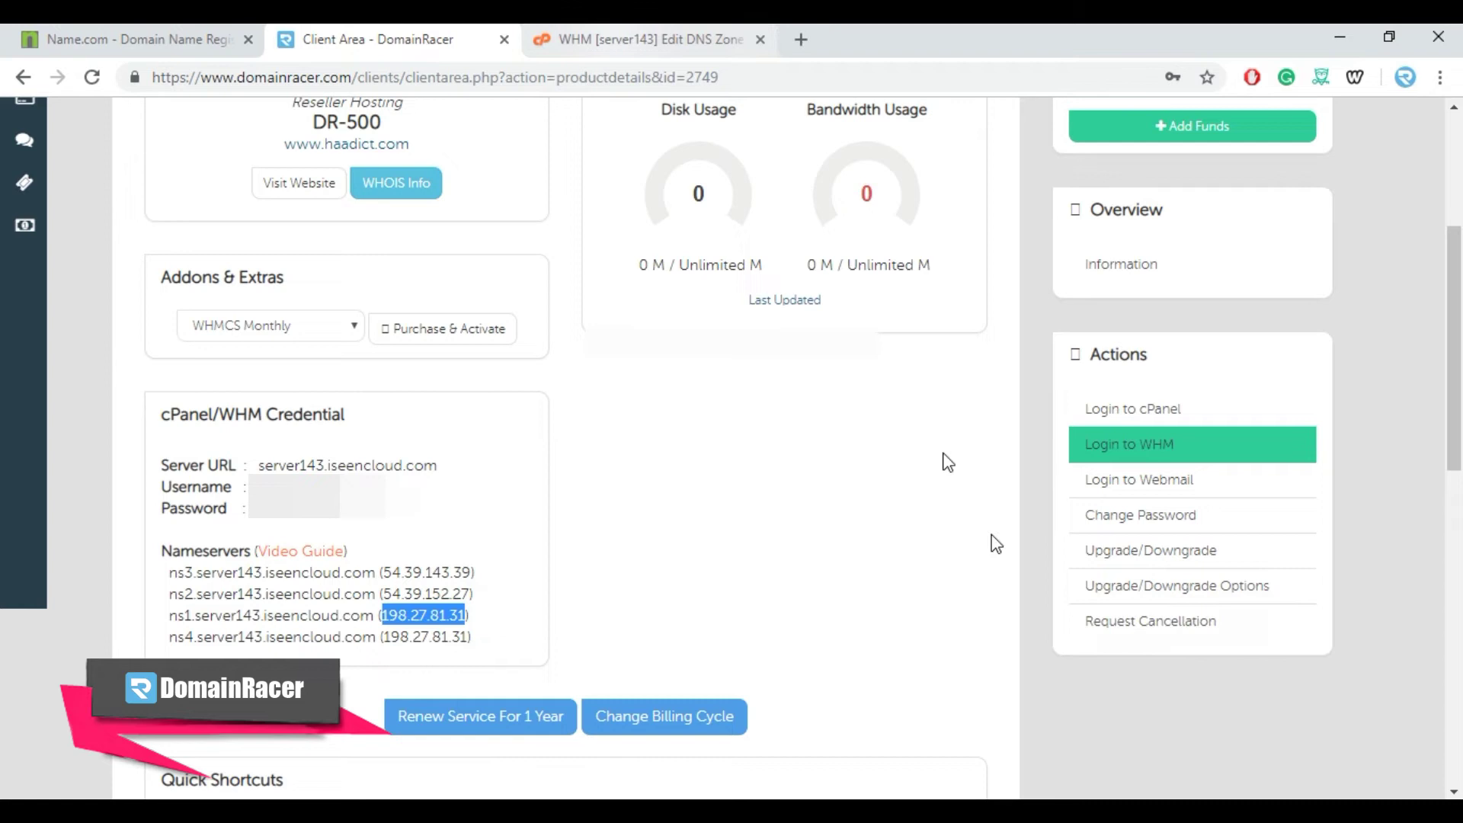
{"action": "key", "text": "ctrl+c"}
{"action": "key", "text": "ctrl+Tab"}
{"action": "left_click", "coordinate": [897, 607]}
{"action": "key", "text": "ctrl+v"}
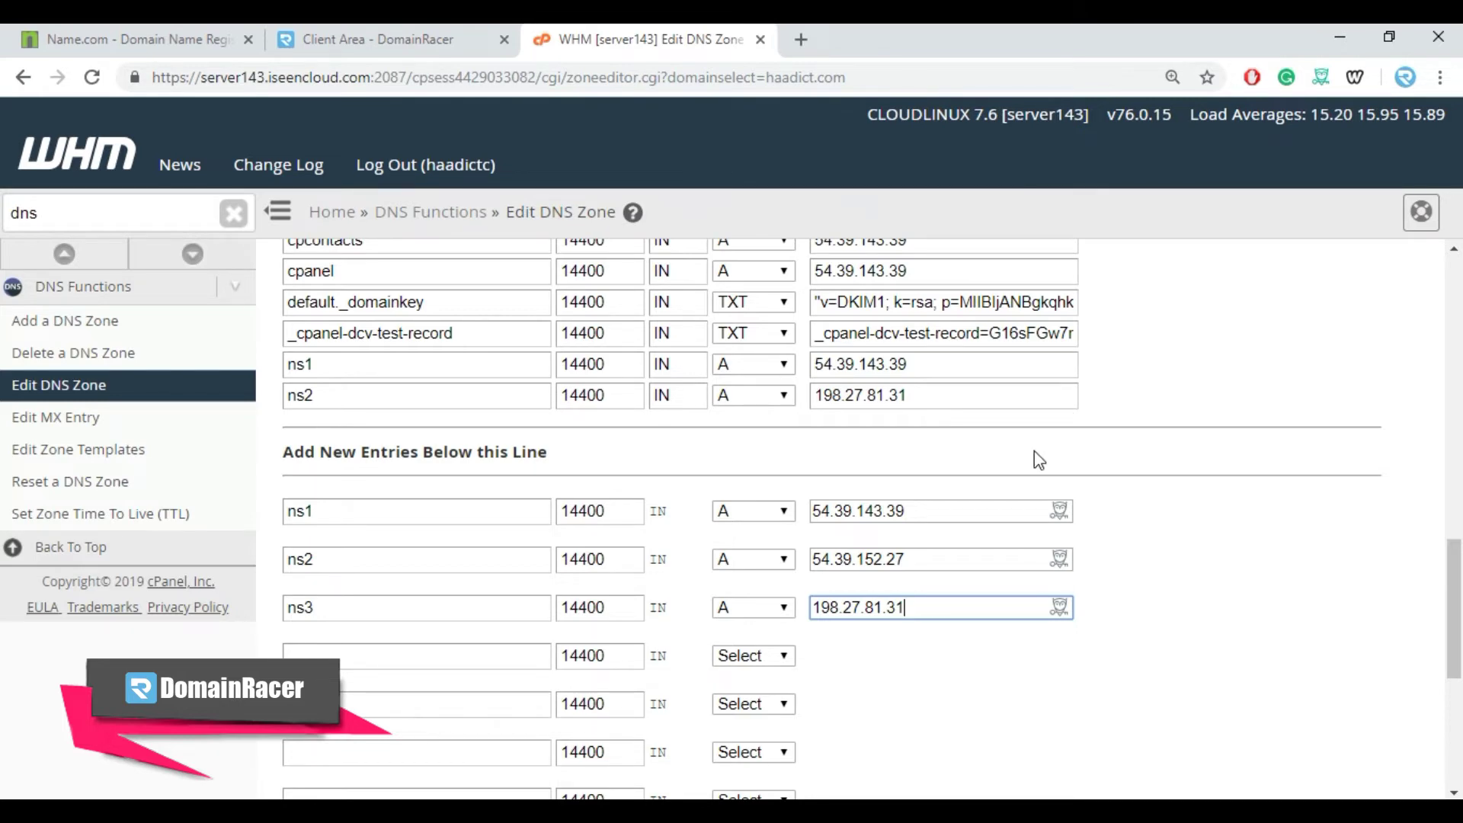
Change the first NS record from server143.iseencloud.com to ns1.haadict.com.
{"action": "scroll", "coordinate": [871, 468], "scroll_direction": "up", "scroll_amount": 1}
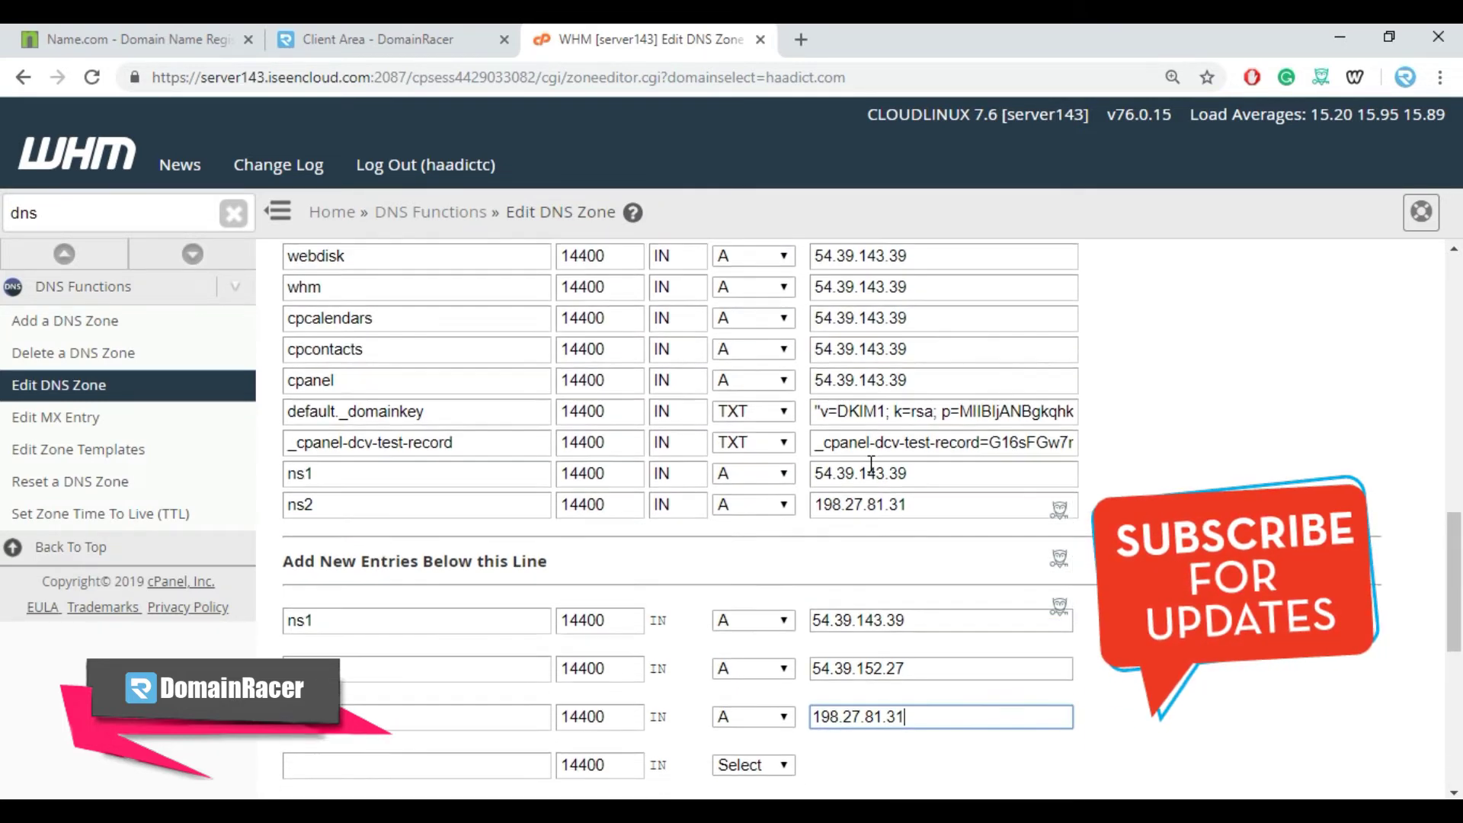
{"action": "scroll", "coordinate": [871, 463], "scroll_direction": "up", "scroll_amount": 7}
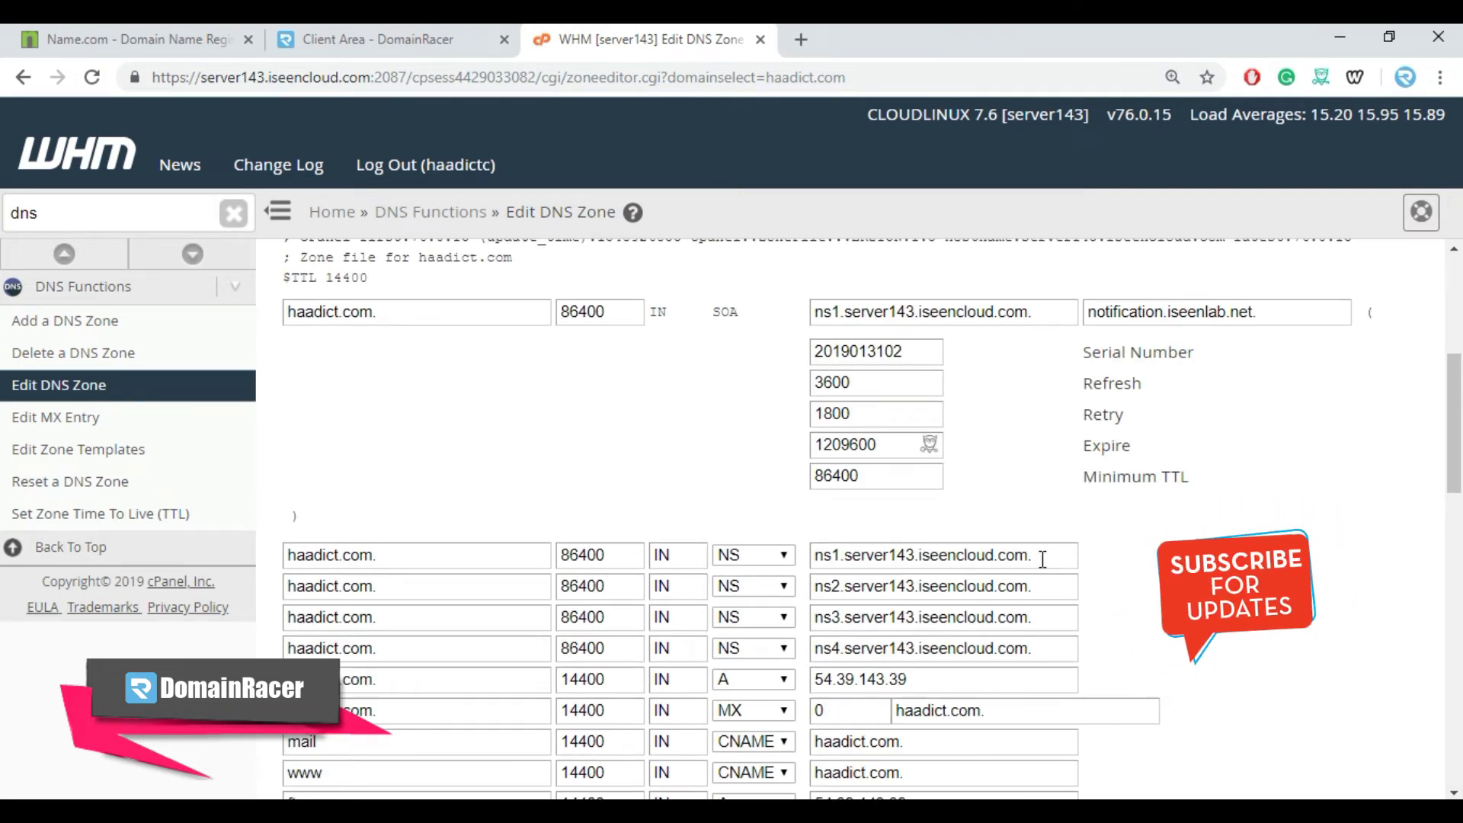
{"action": "double_click", "coordinate": [416, 553]}
{"action": "left_click", "coordinate": [1025, 555]}
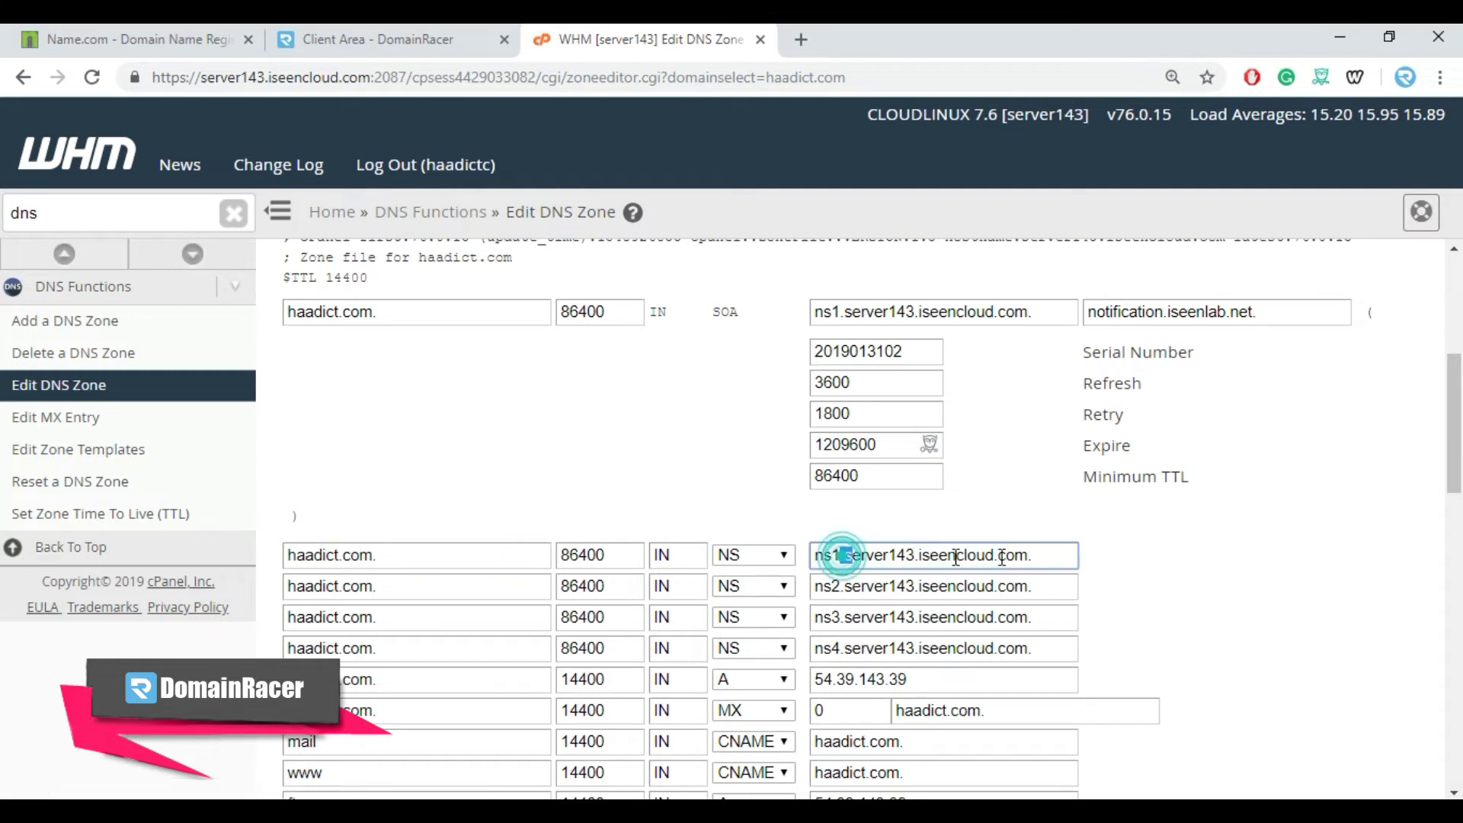
{"action": "left_click_drag", "start_coordinate": [848, 555], "coordinate": [1029, 556]}
{"action": "key", "text": "BackSpace"}
Change the second and third NS records to ns2.haadict.com and ns3.haadict.com.
{"action": "key", "text": "BackSpace"}
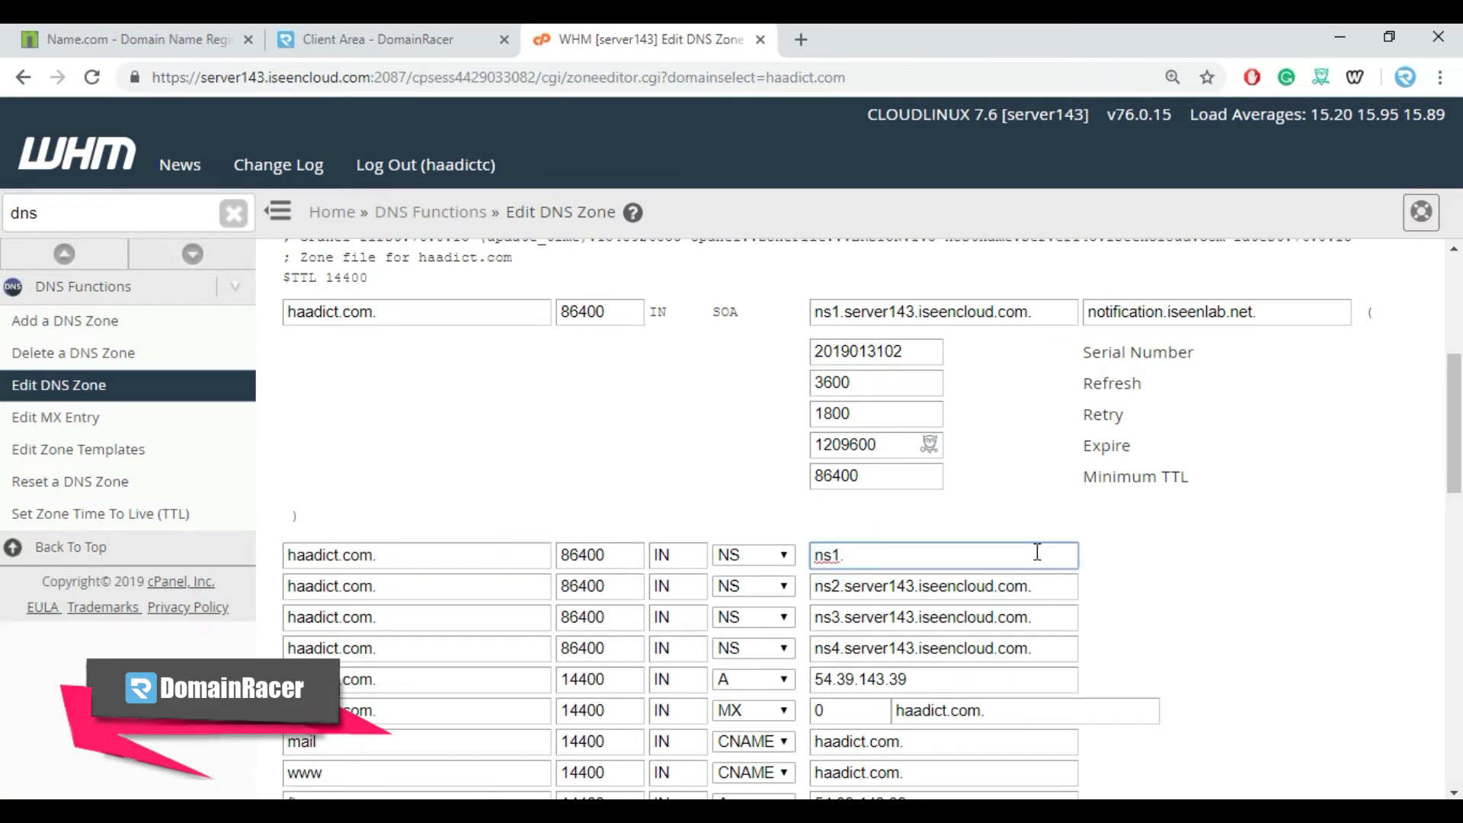
{"action": "key", "text": "ctrl+v"}
{"action": "left_click_drag", "start_coordinate": [851, 587], "coordinate": [1029, 587]}
{"action": "key", "text": "BackSpace"}
{"action": "key", "text": "BackSpace"}
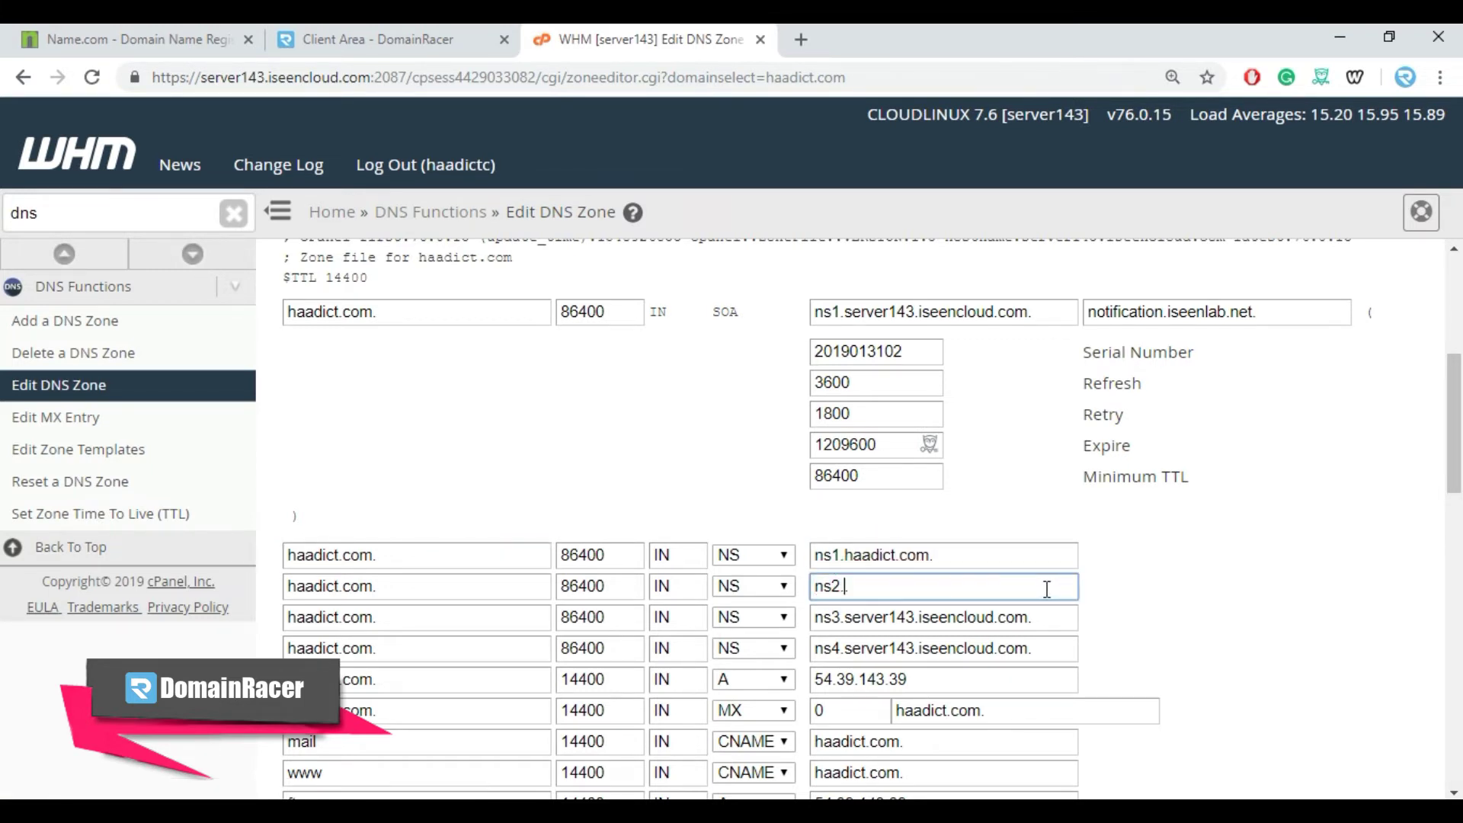
{"action": "key", "text": "ctrl+v"}
{"action": "left_click_drag", "start_coordinate": [849, 617], "coordinate": [1044, 617]}
Set the SOA primary nameserver to ns1.haadict.com.
{"action": "key", "text": "BackSpace"}
{"action": "key", "text": "BackSpace"}
{"action": "key", "text": "ctrl+v"}
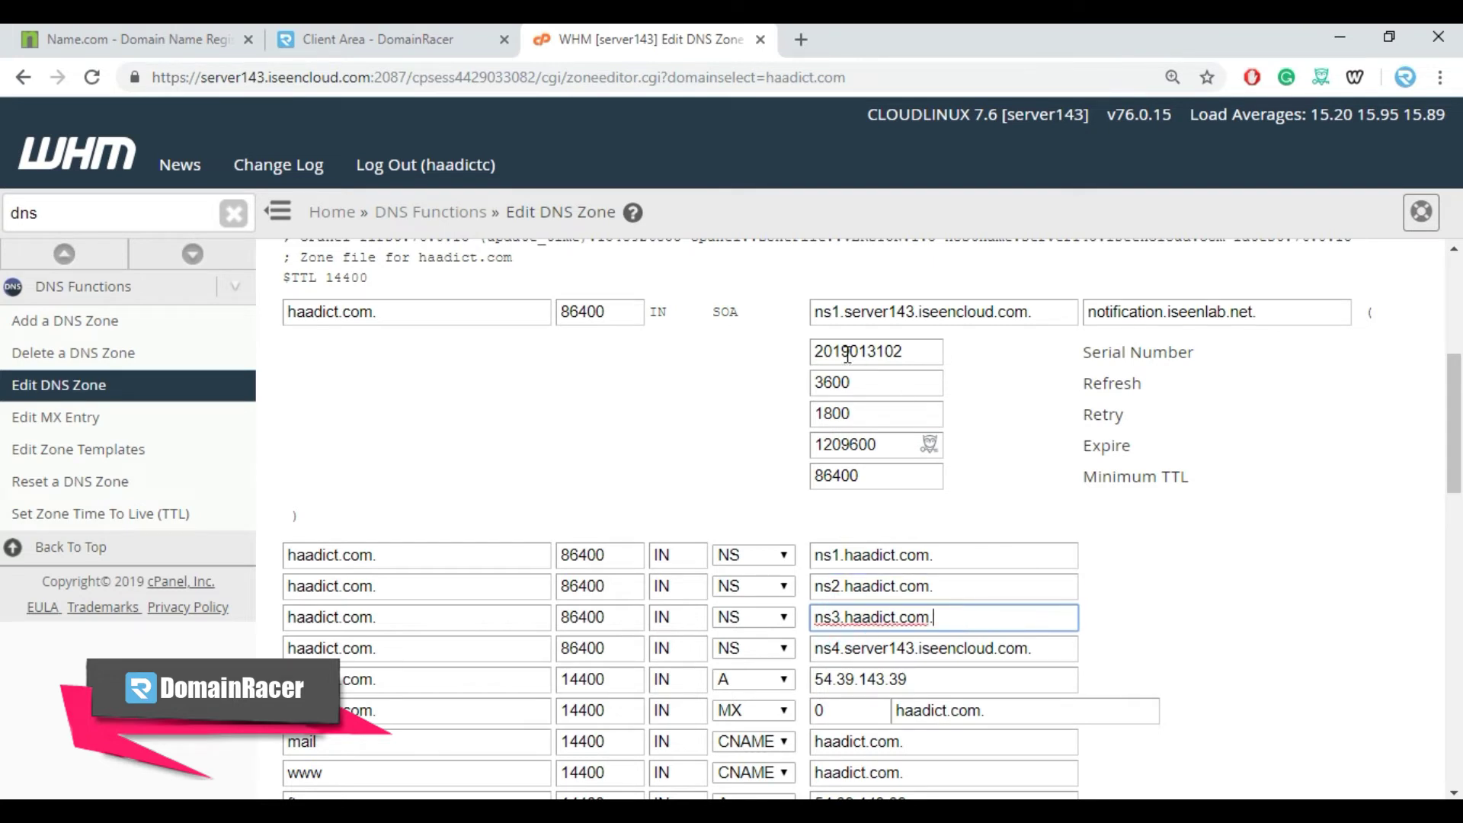
{"action": "left_click_drag", "start_coordinate": [849, 311], "coordinate": [1071, 313]}
{"action": "key", "text": "BackSpace"}
{"action": "key", "text": "BackSpace"}
{"action": "key", "text": "ctrl+v"}
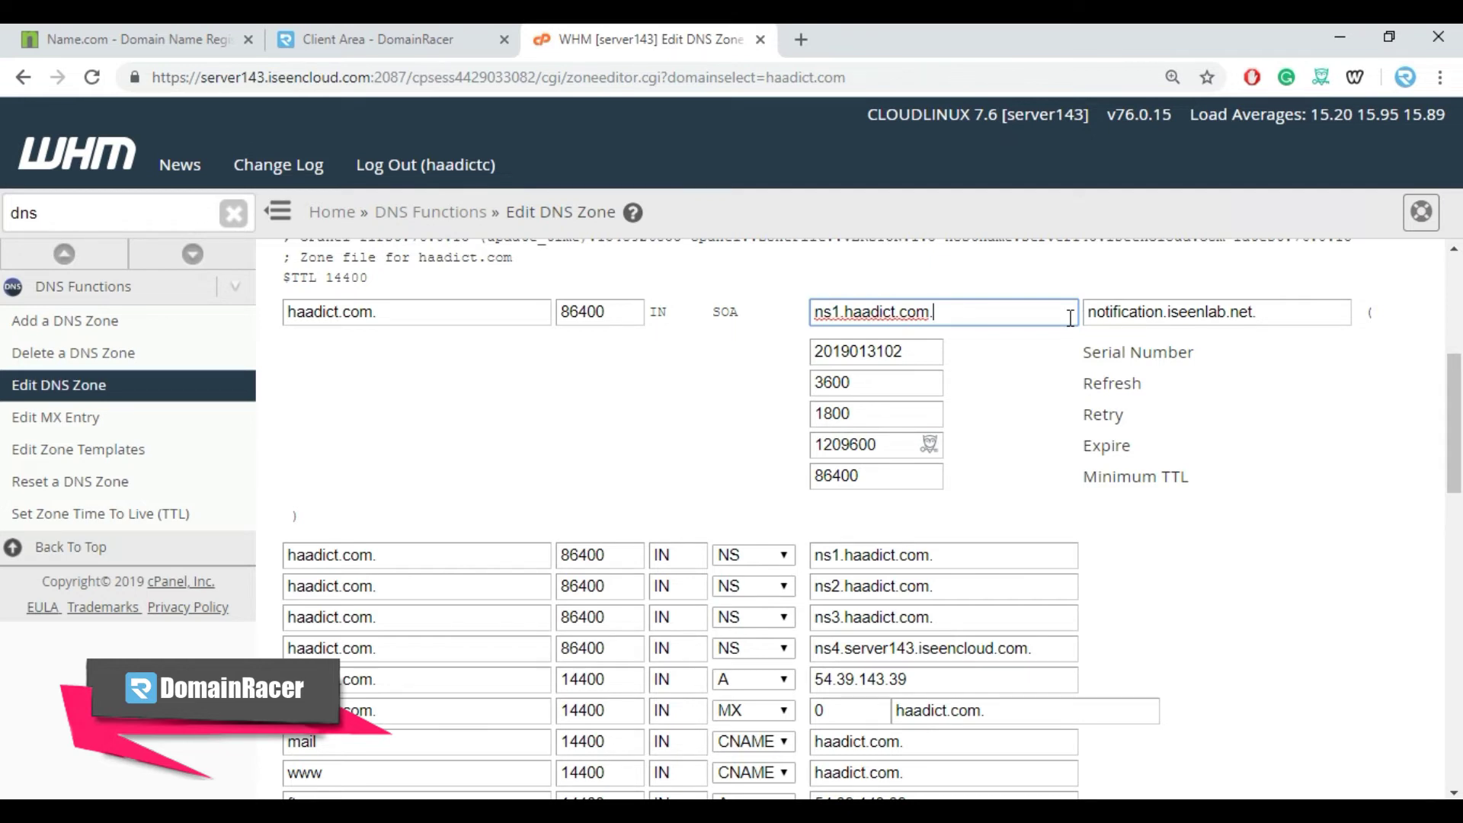
Save the haadict.com zone, then reopen it and review the SOA, NS and ns1–ns3 A records.
{"action": "scroll", "coordinate": [394, 754], "scroll_direction": "down", "scroll_amount": 15}
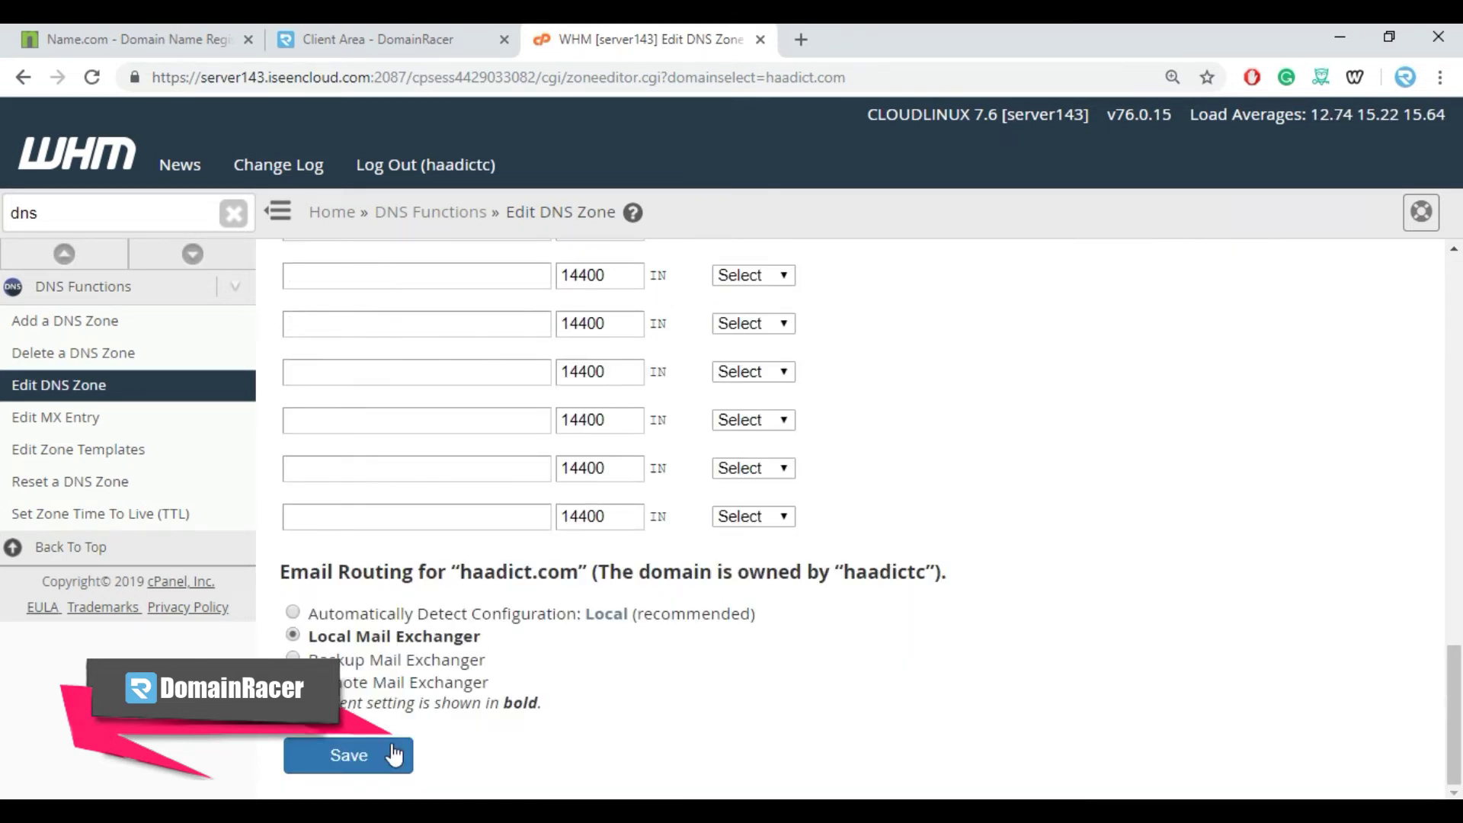
{"action": "left_click", "coordinate": [394, 754]}
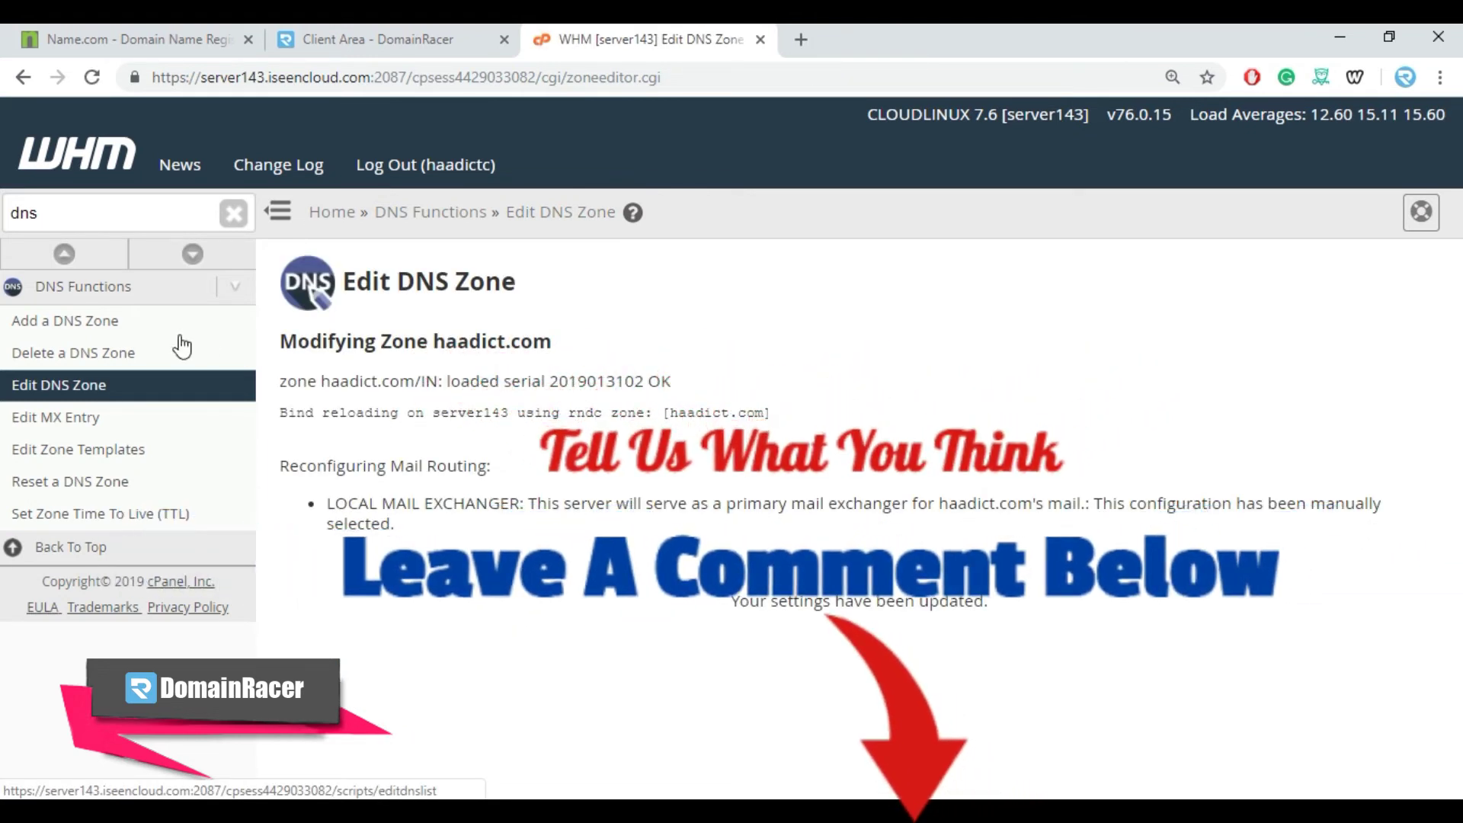
{"action": "left_click", "coordinate": [138, 392]}
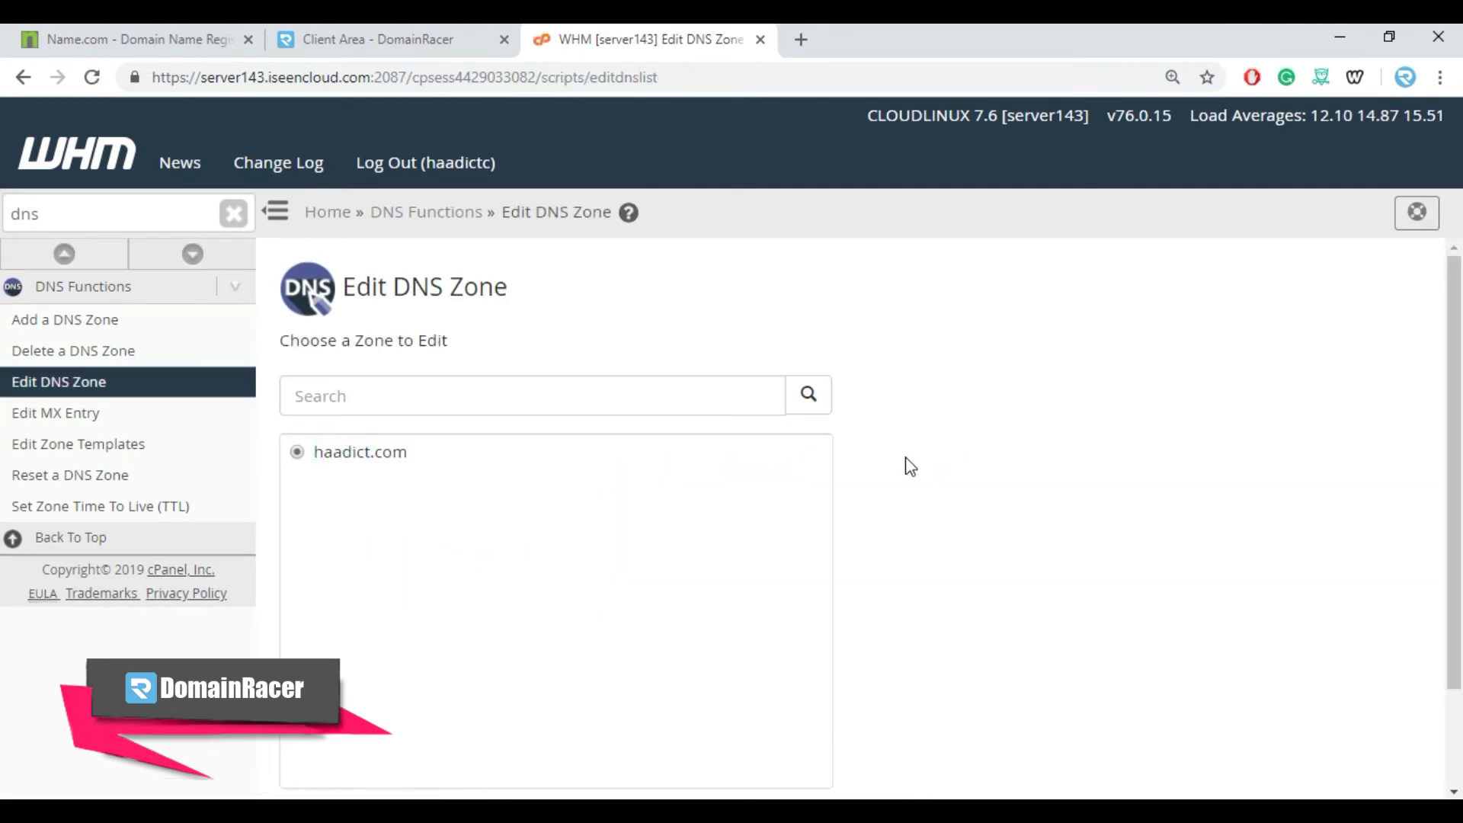
{"action": "scroll", "coordinate": [910, 466], "scroll_direction": "down", "scroll_amount": 2}
{"action": "left_click", "coordinate": [303, 741]}
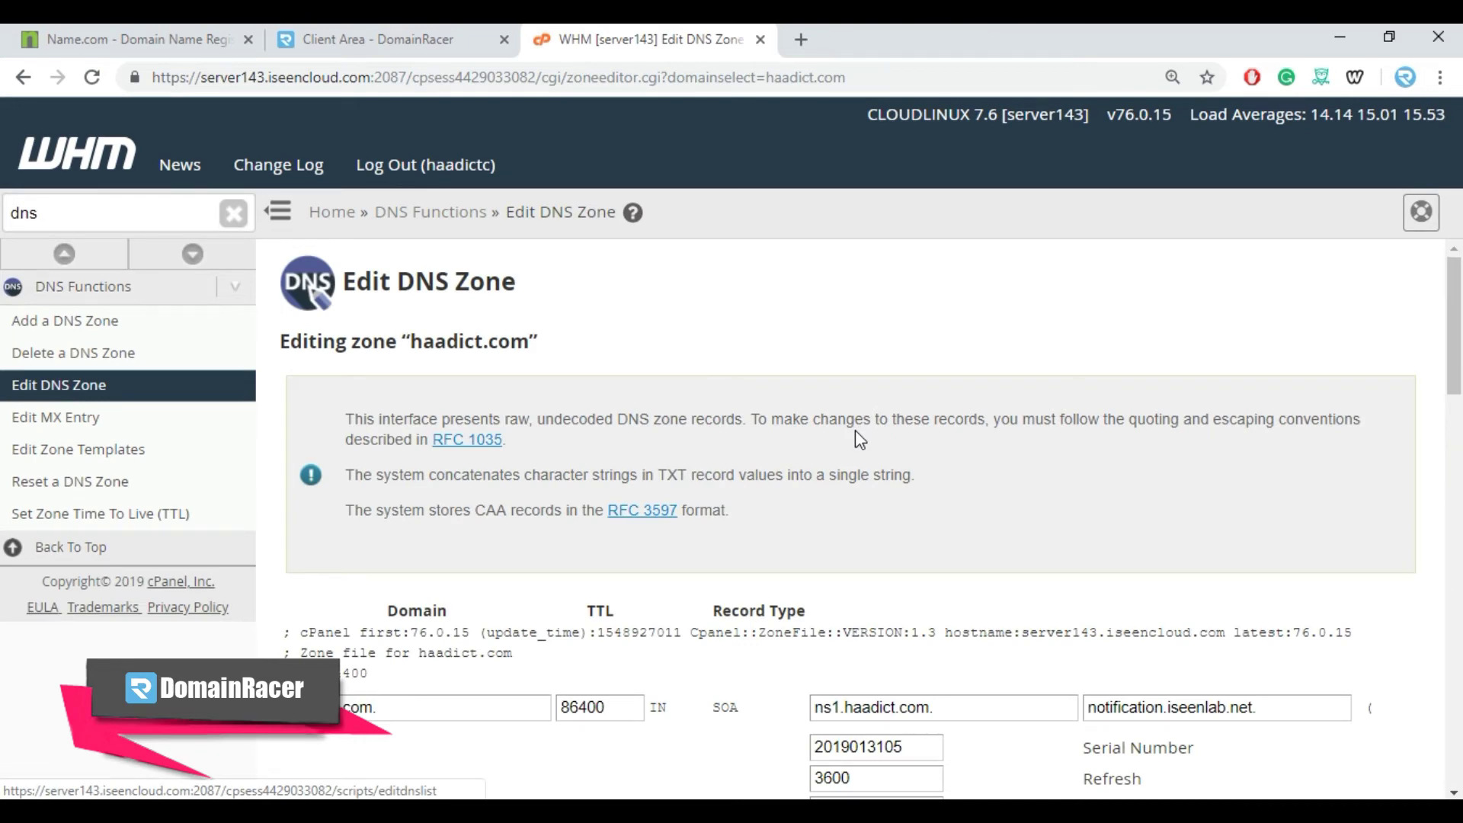
{"action": "scroll", "coordinate": [875, 474], "scroll_direction": "down", "scroll_amount": 4}
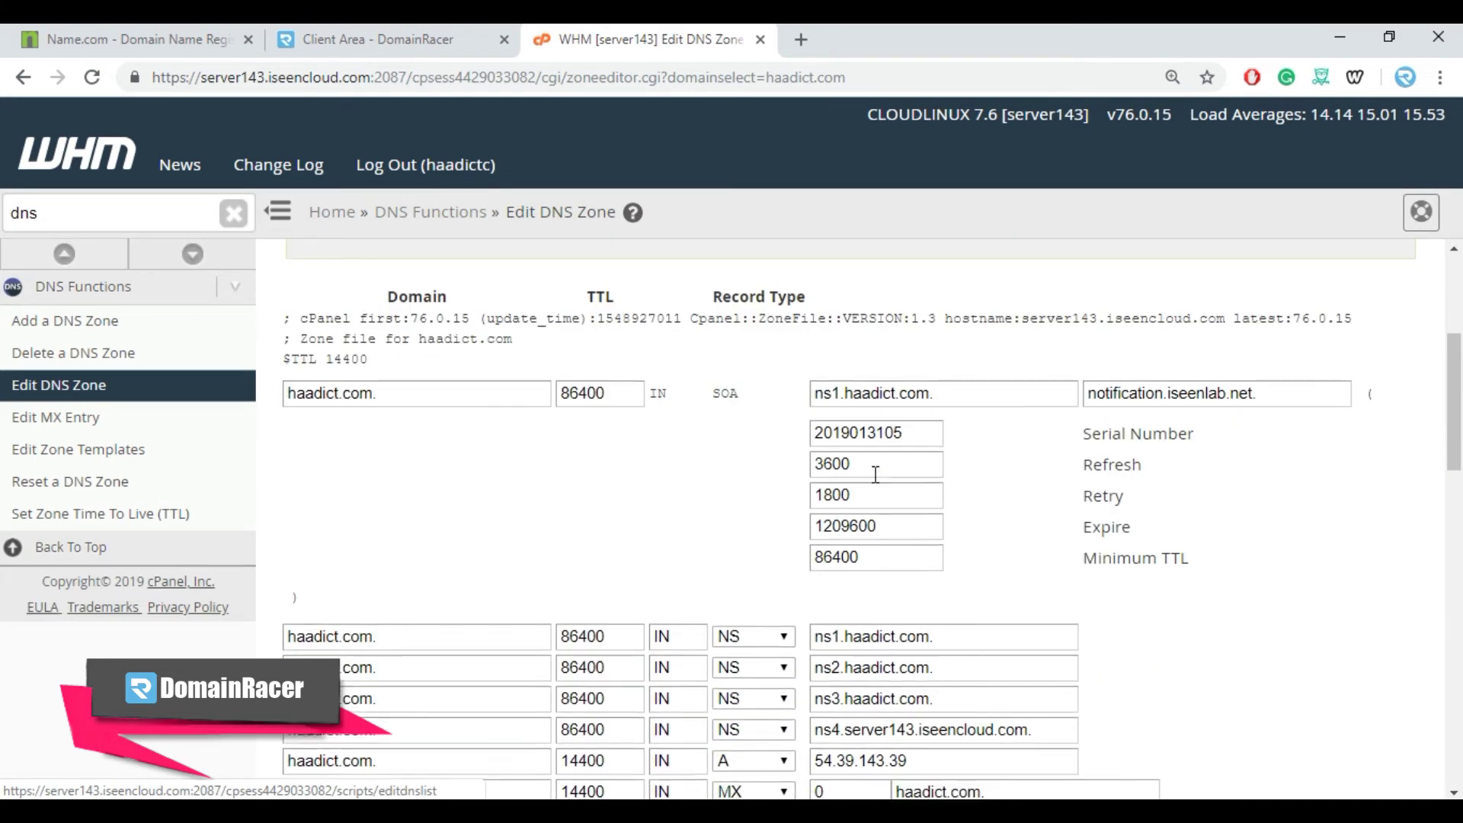
{"action": "scroll", "coordinate": [876, 474], "scroll_direction": "down", "scroll_amount": 8}
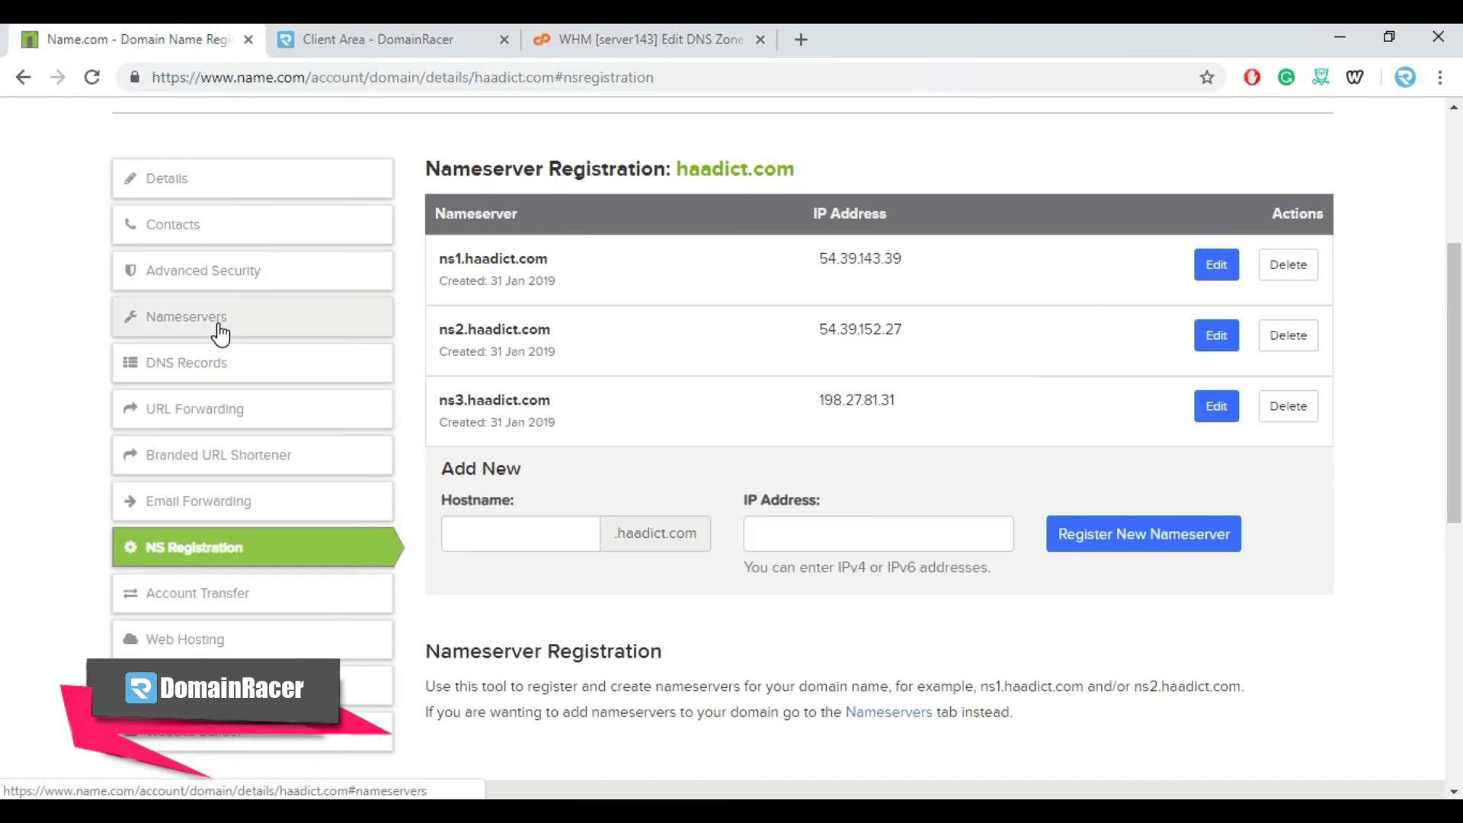
Delete all four old iseencloud nameservers from haadict.com in Name.com.
{"action": "left_click", "coordinate": [221, 334]}
{"action": "left_click", "coordinate": [551, 366]}
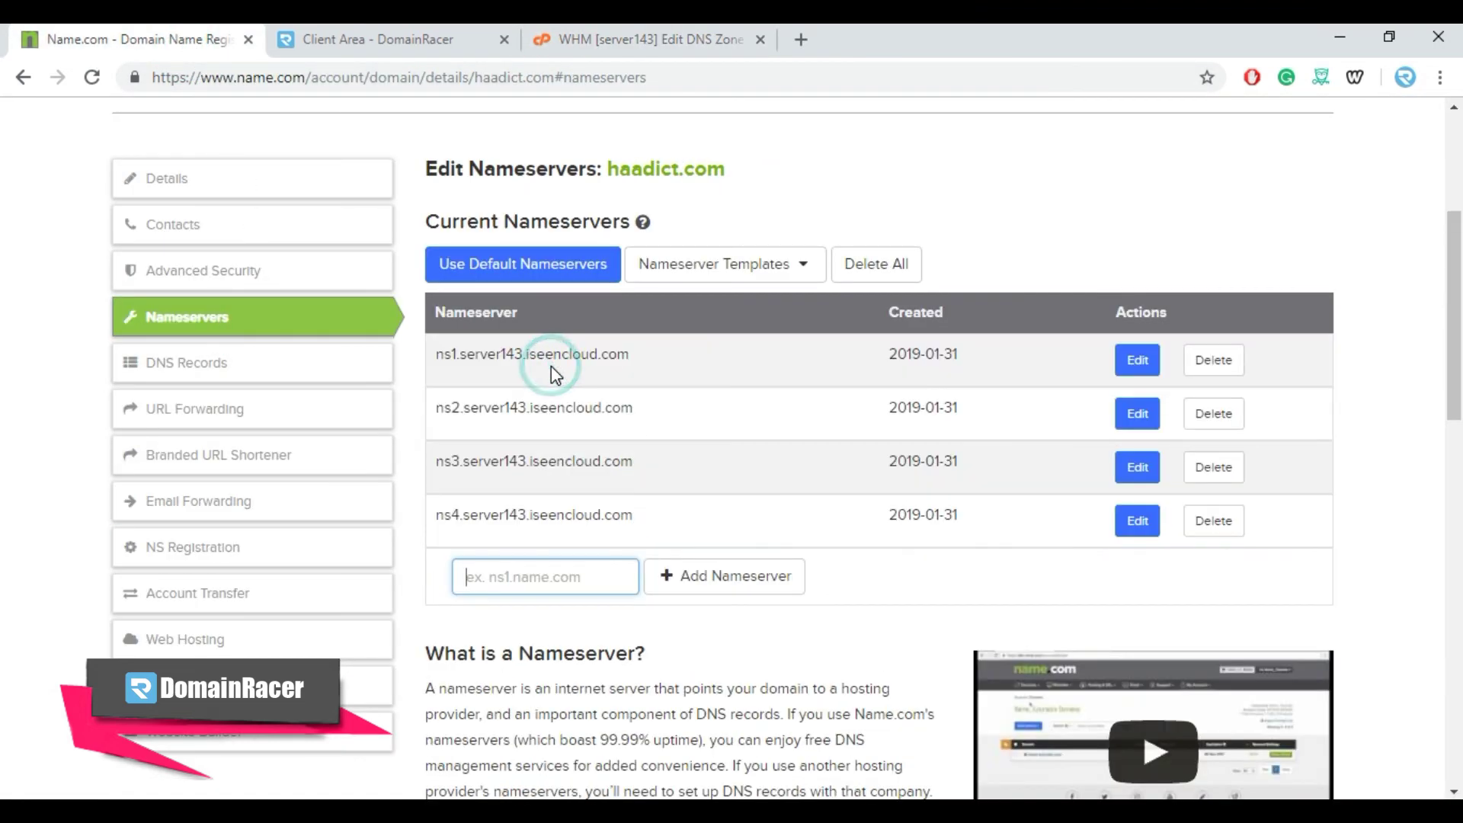
{"action": "left_click", "coordinate": [1212, 366]}
{"action": "left_click", "coordinate": [1211, 413]}
{"action": "left_click", "coordinate": [1216, 365]}
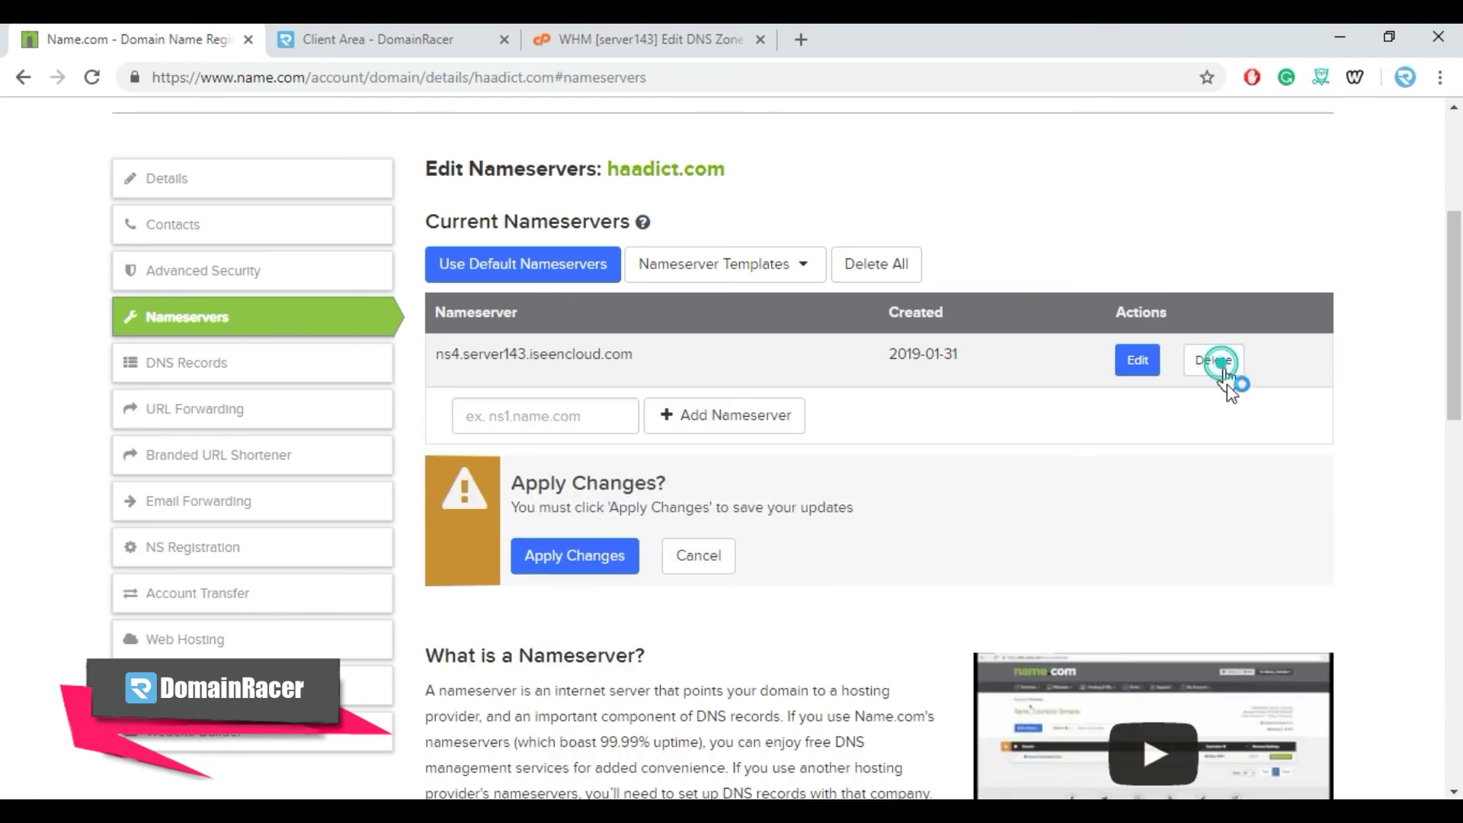
{"action": "left_click", "coordinate": [1217, 365]}
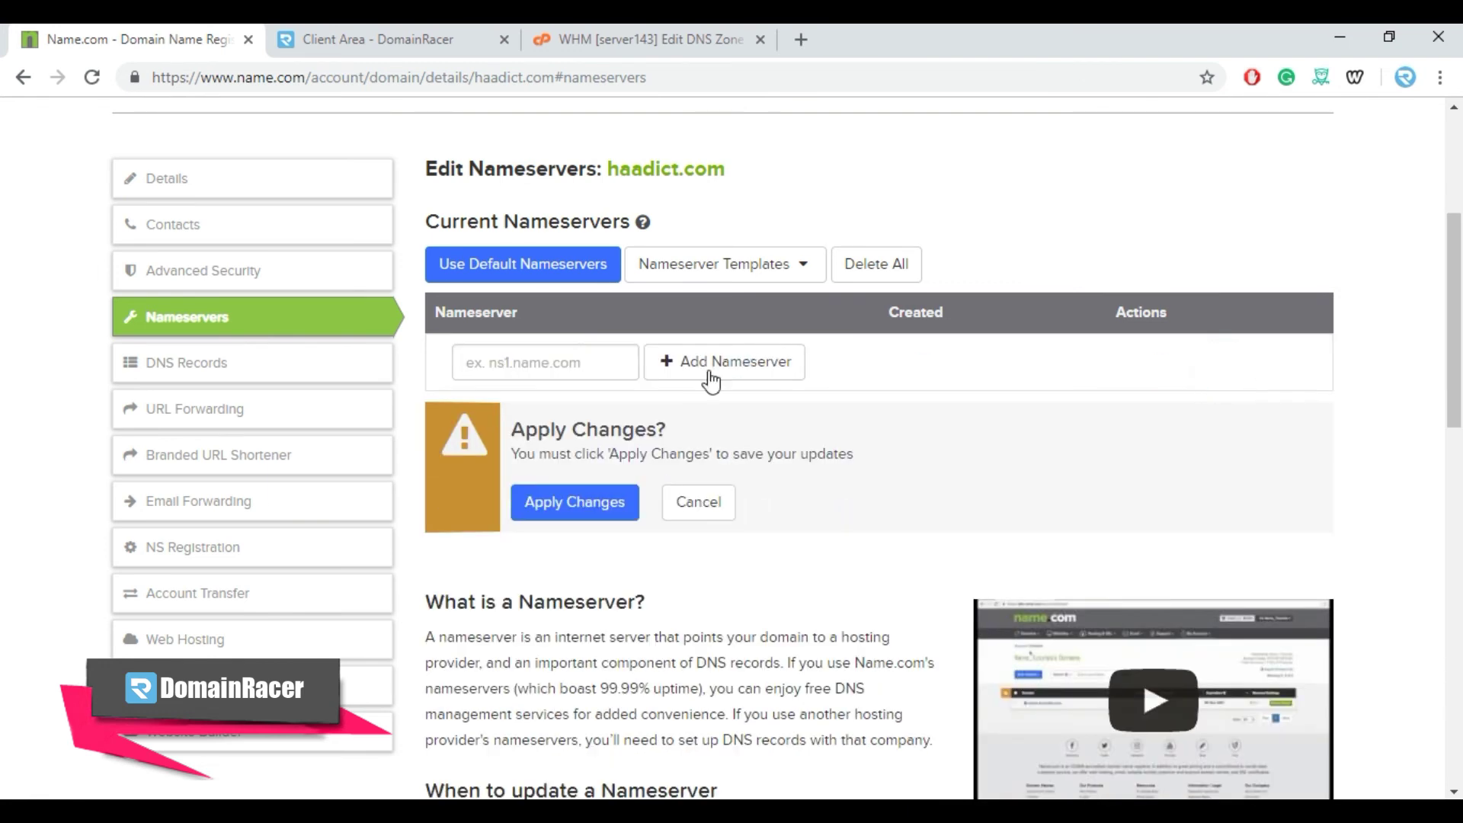
Add ns1.haadict.com, ns2.haadict.com and ns3.haadict.com as the domain's nameservers.
{"action": "left_click", "coordinate": [582, 363]}
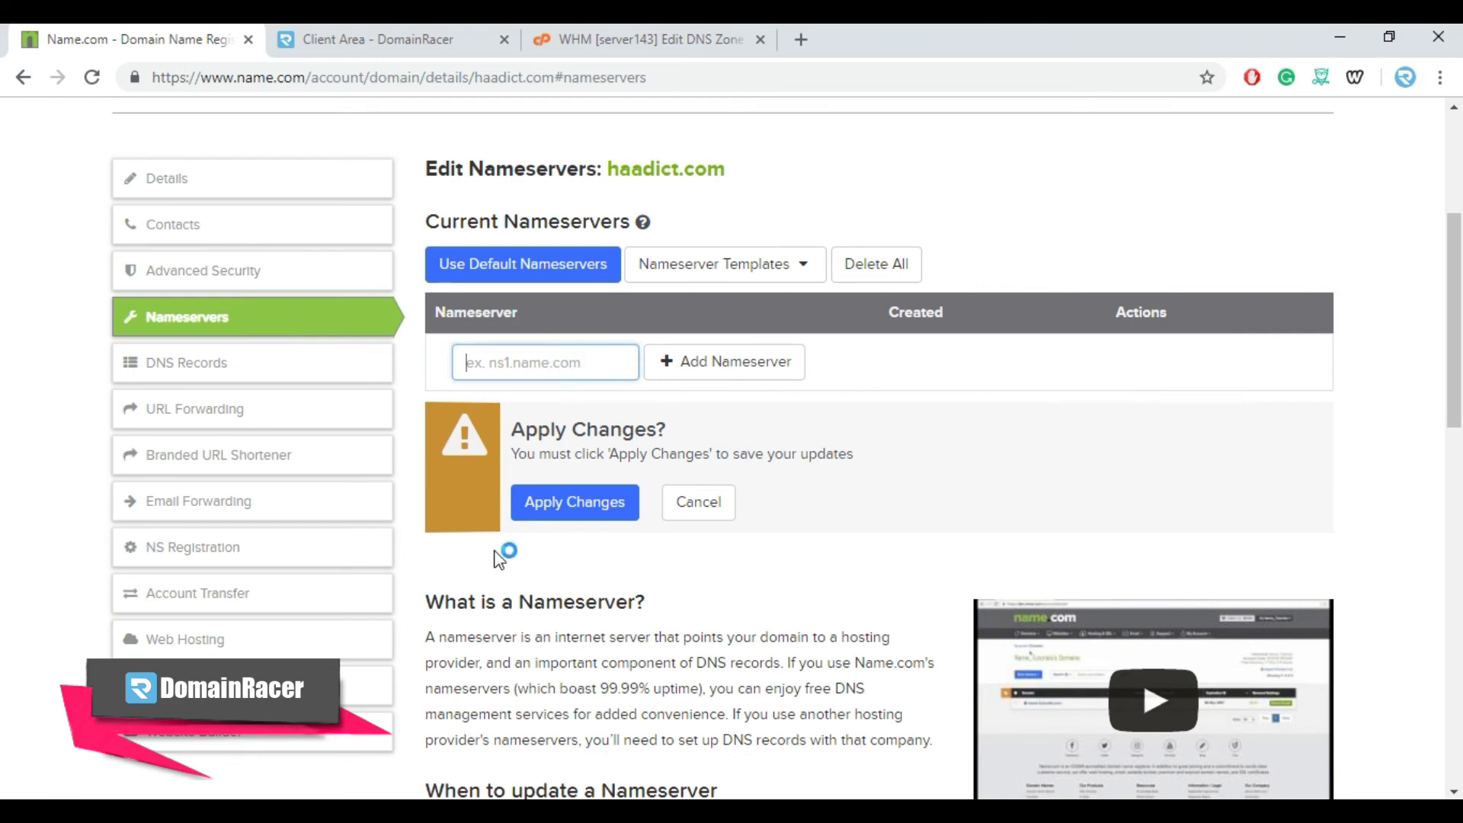
{"action": "type", "text": "ns1.haadict.com"}
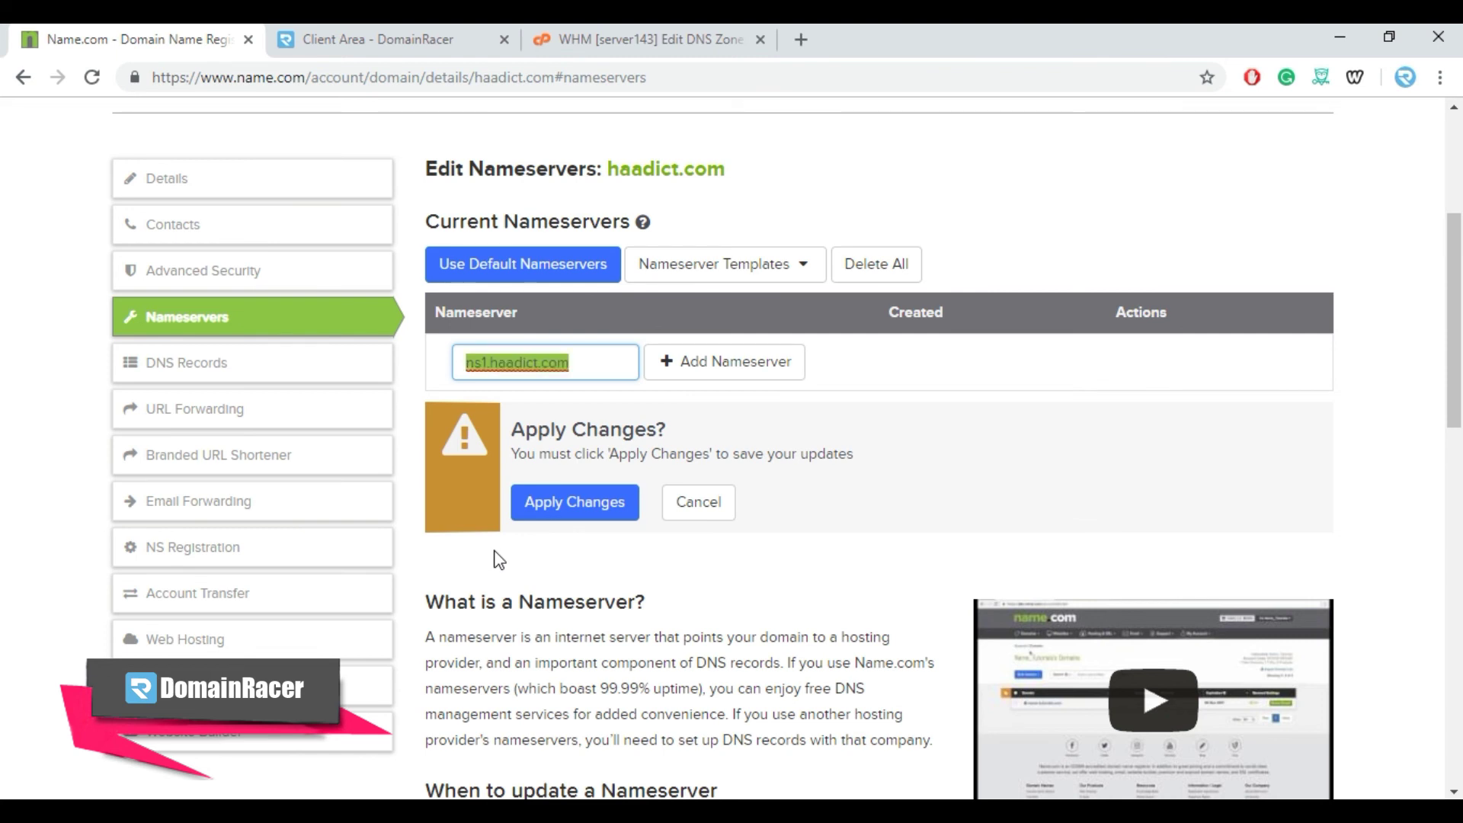
{"action": "key", "text": "Return"}
{"action": "type", "text": "ns1.haadict.com"}
{"action": "key", "text": "BackSpace"}
{"action": "type", "text": "2"}
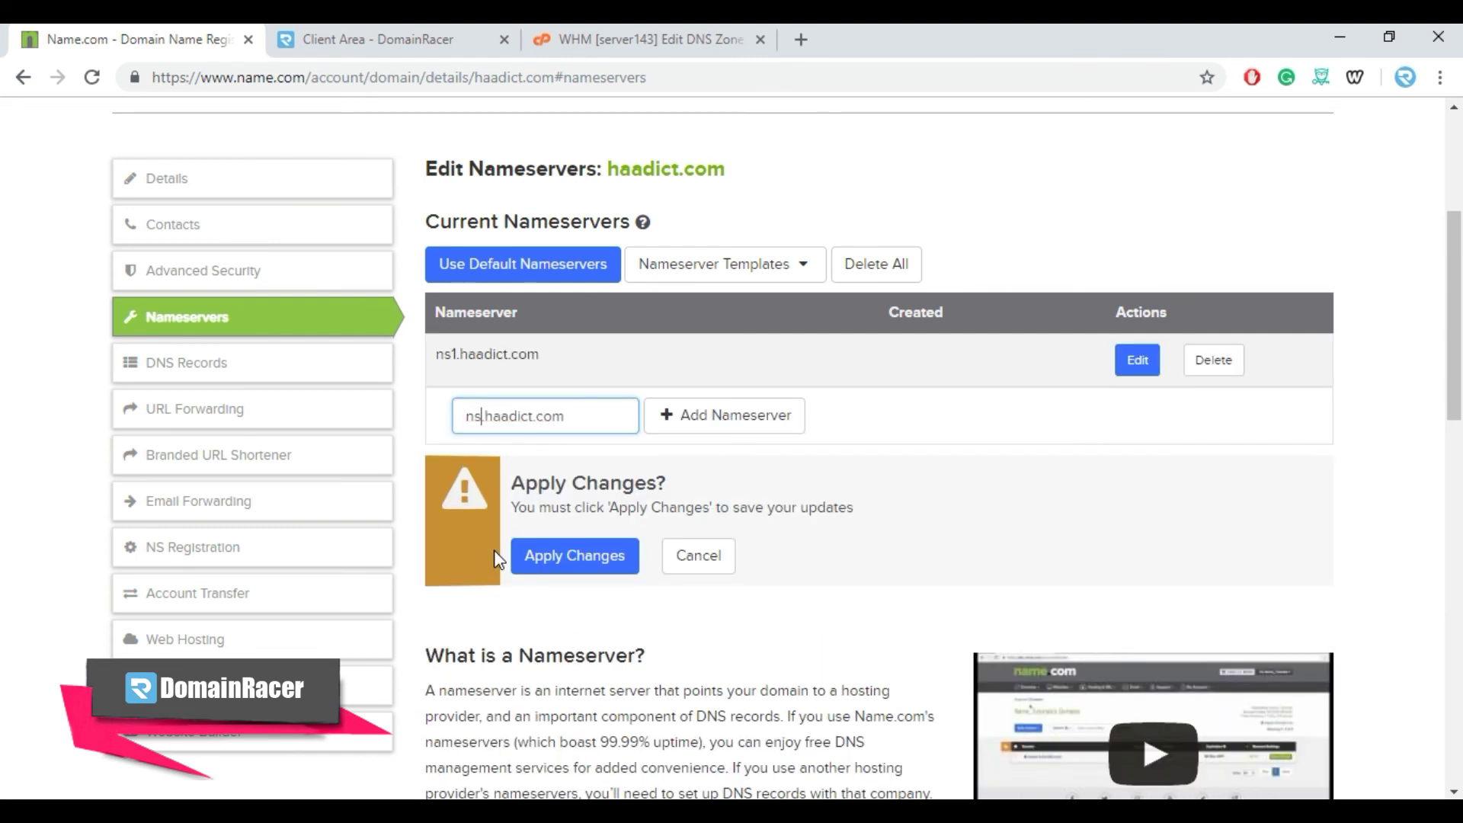
{"action": "key", "text": "Return"}
{"action": "type", "text": "ns1.haadict.com"}
{"action": "key", "text": "BackSpace"}
{"action": "type", "text": "3"}
{"action": "key", "text": "Return"}
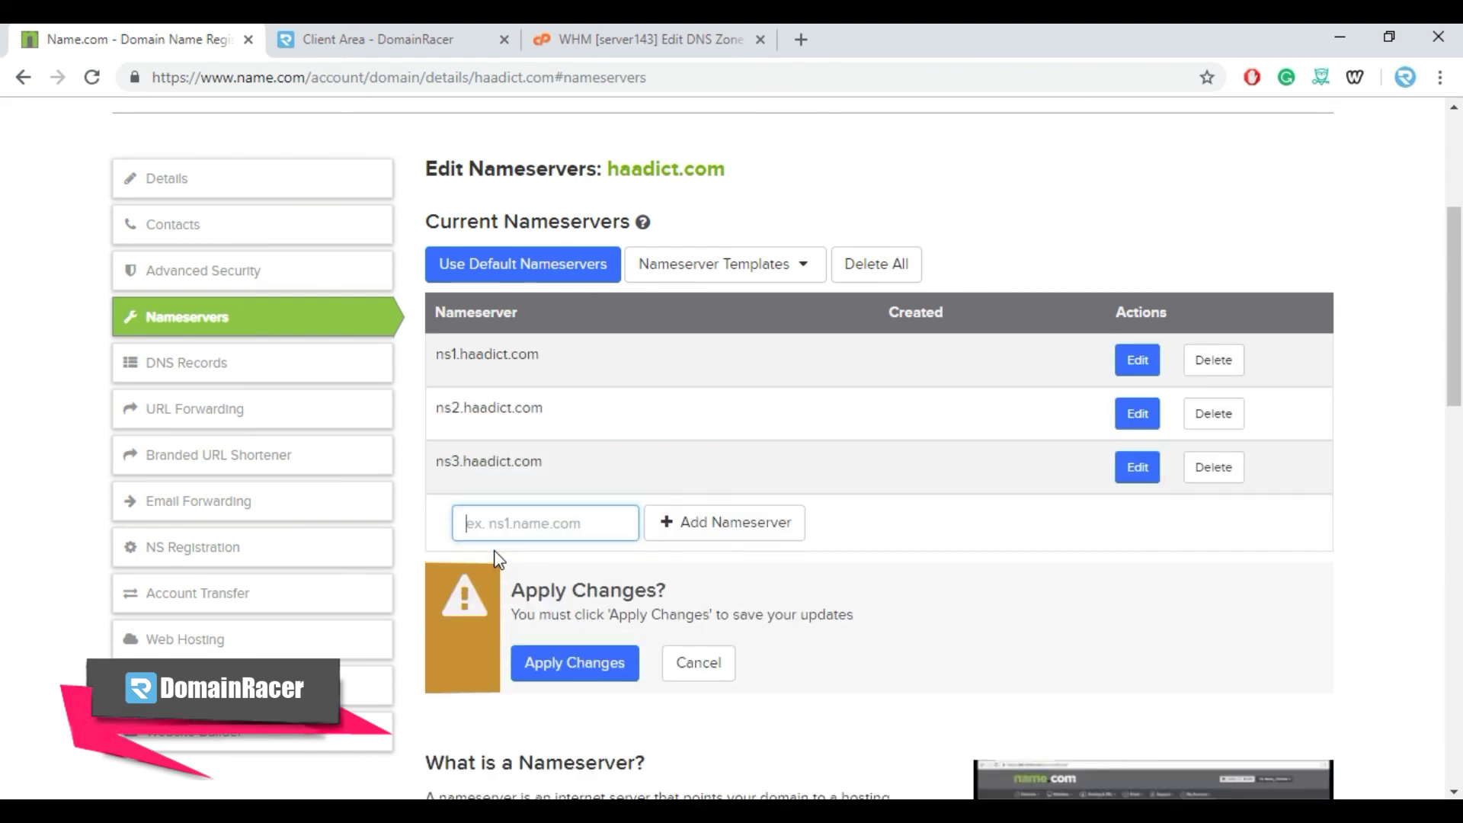
Apply the nameserver change so haadict.com uses ns1, ns2 and ns3.haadict.com.
{"action": "left_click", "coordinate": [575, 671]}
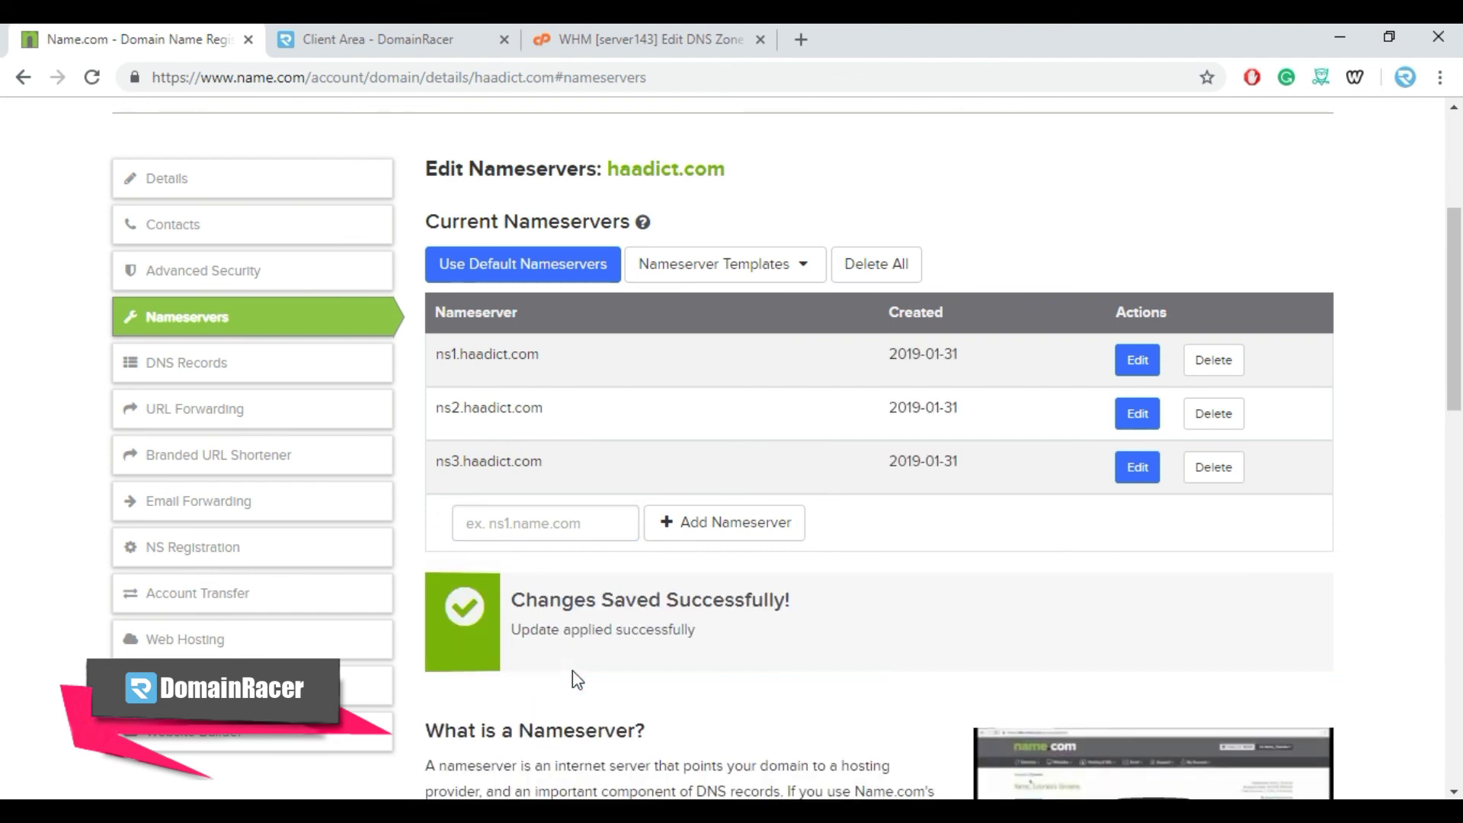